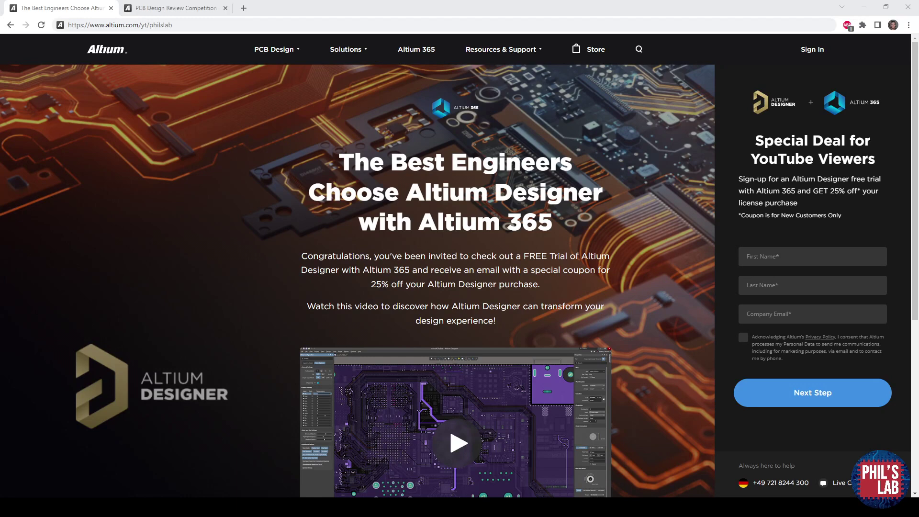
Select the whole Altium page address in the browser's address bar.
drag(173, 25, 50, 32)
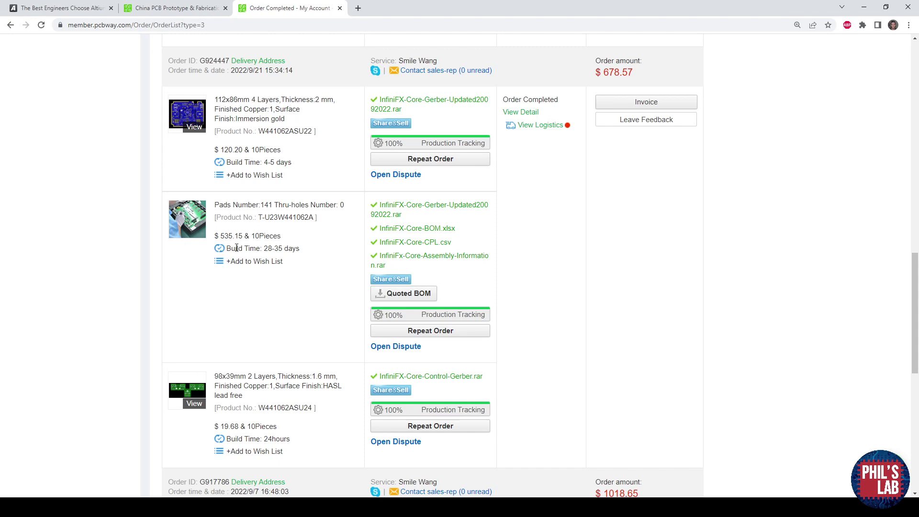
Highlight the assembly order's price and quantity on the PCBWay orders page, then clear the highlight.
drag(244, 234, 214, 236)
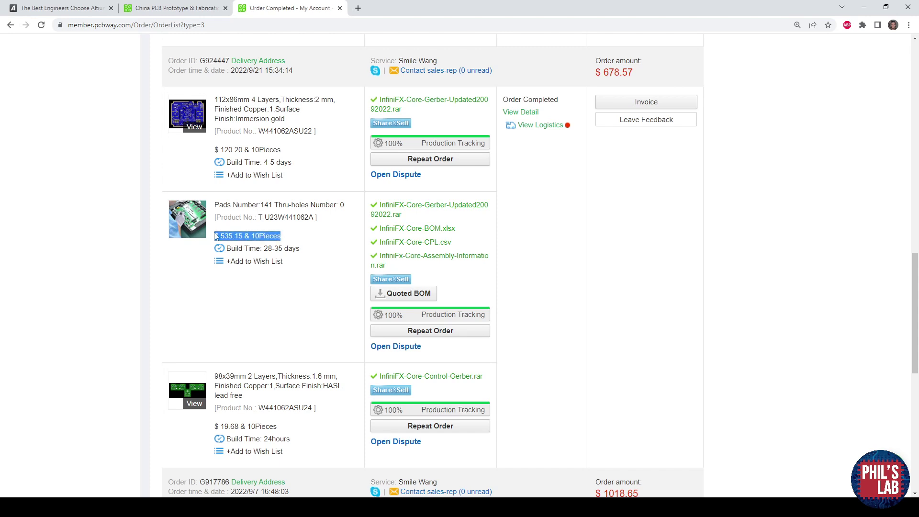
click(306, 235)
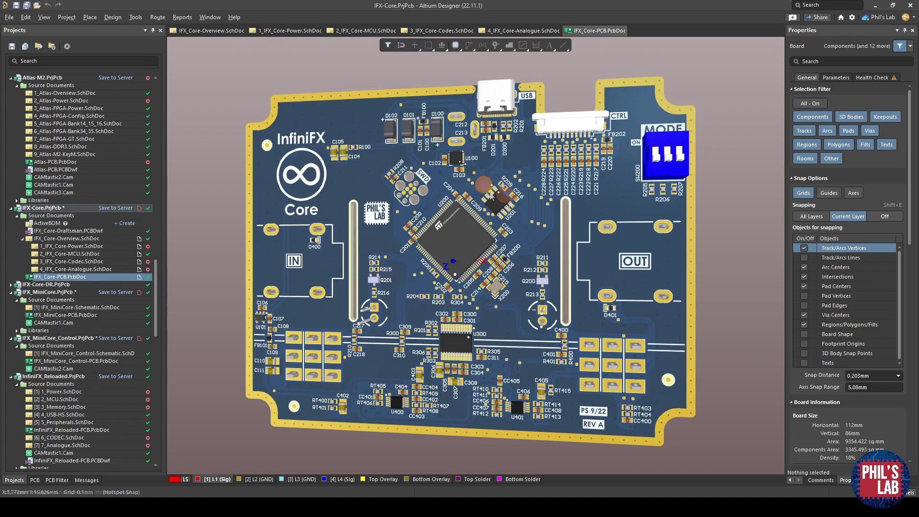
ctrl+scroll(468, 229, up, 3)
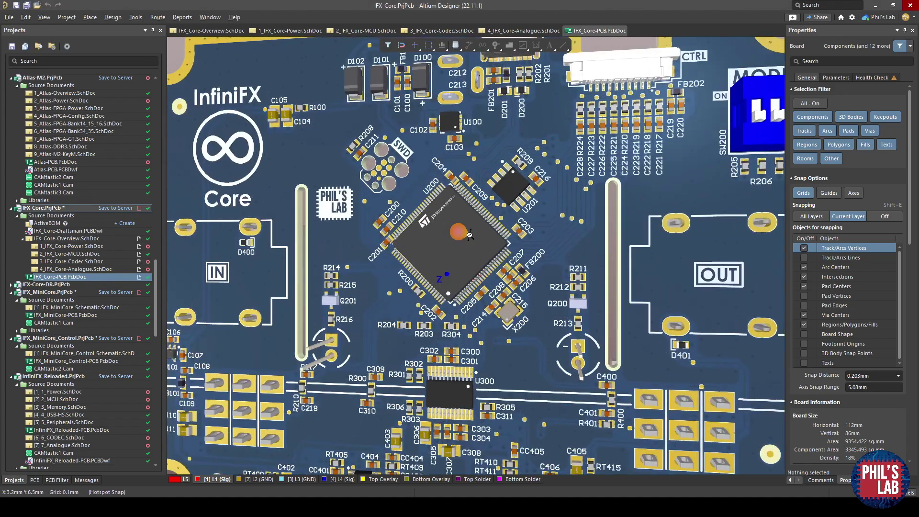
ctrl+scroll(440, 251, down, 3)
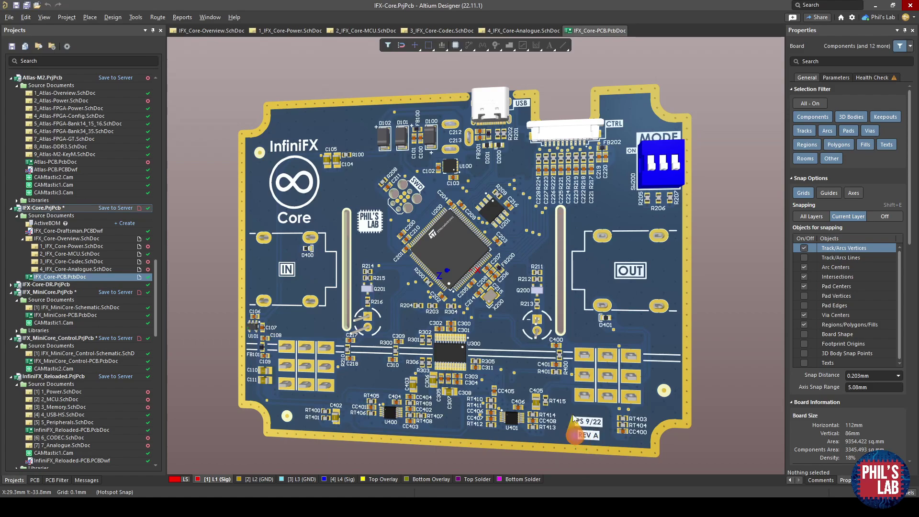
ctrl+scroll(493, 405, up, 3)
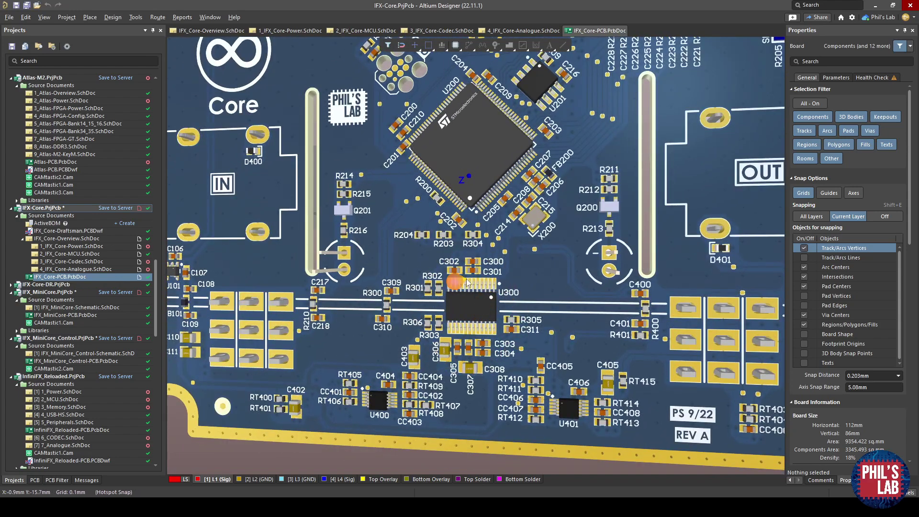
ctrl+scroll(467, 282, down, 1)
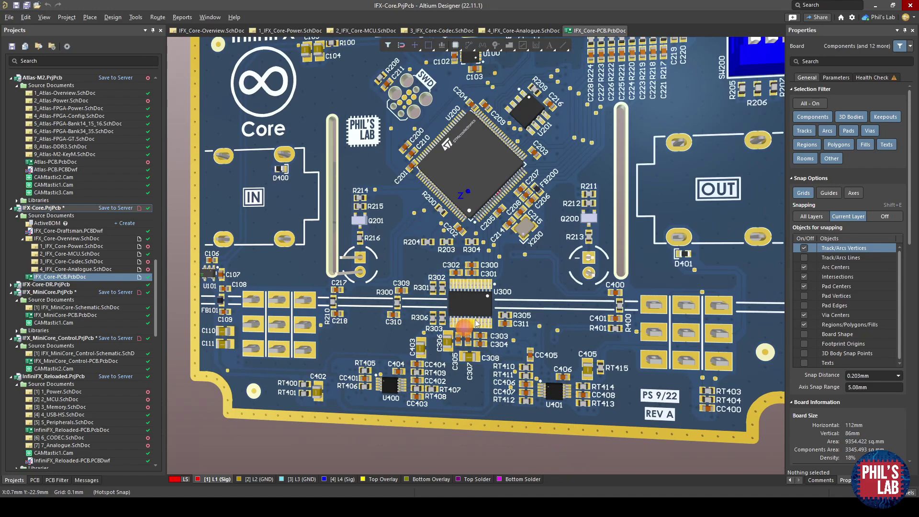
ctrl+scroll(476, 323, down, 1)
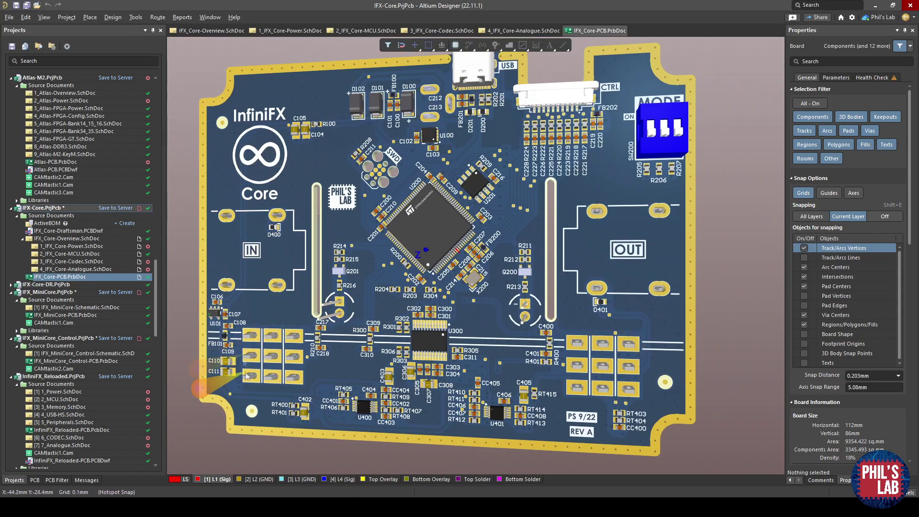
shift+right_drag(512, 345, 781, 329)
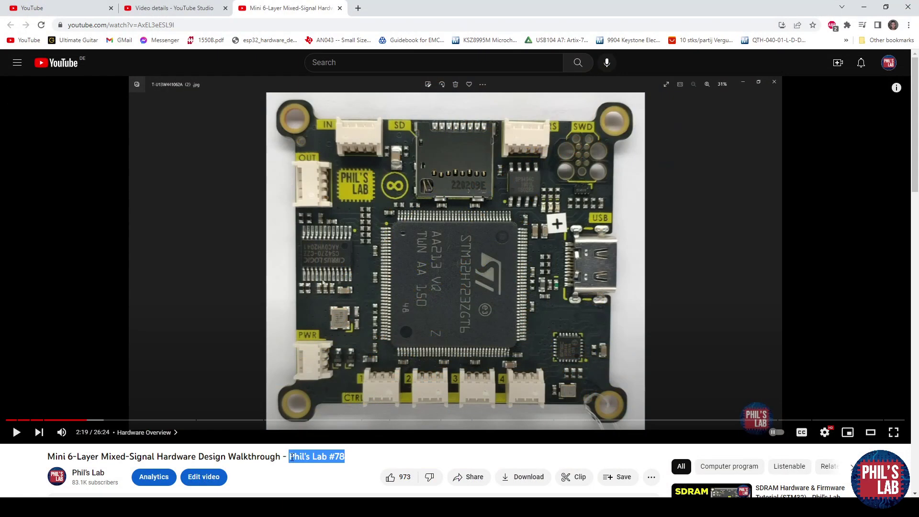
Highlight the channel name in the YouTube video's title.
drag(291, 457, 287, 457)
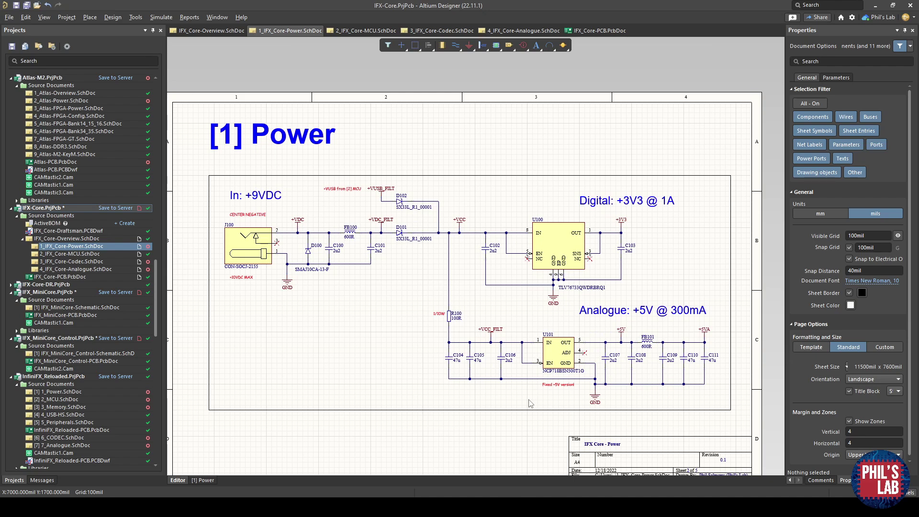
ctrl+scroll(531, 404, up, 3)
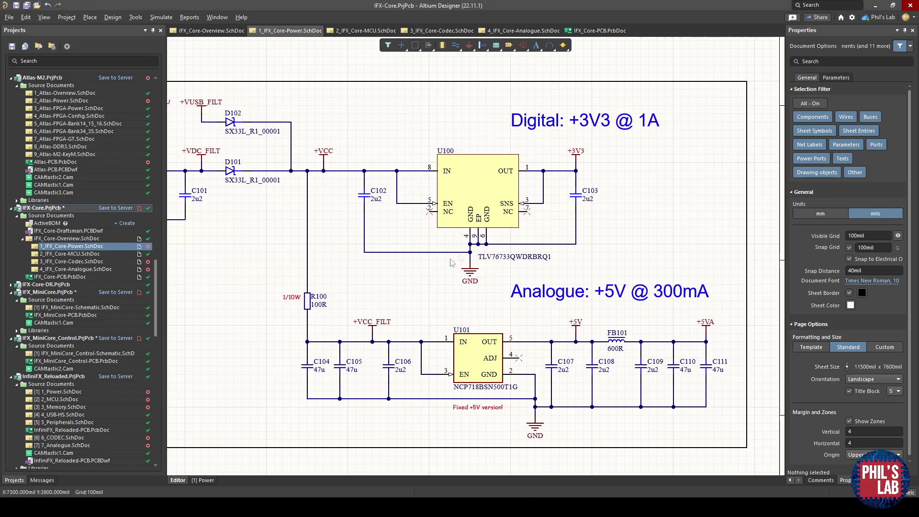
click(536, 424)
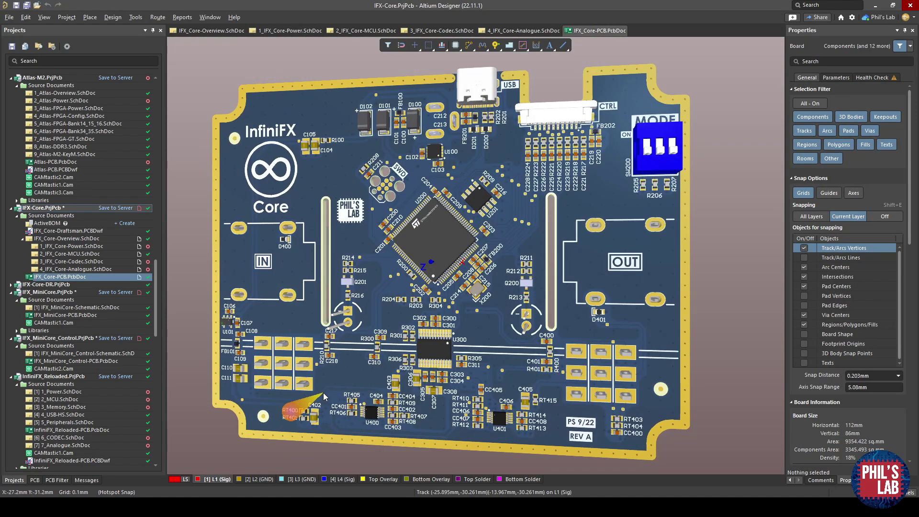
In single-layer mode, cycle through copper layers L4, L2 and L3, ending on top layer L1.
key(shift+s)
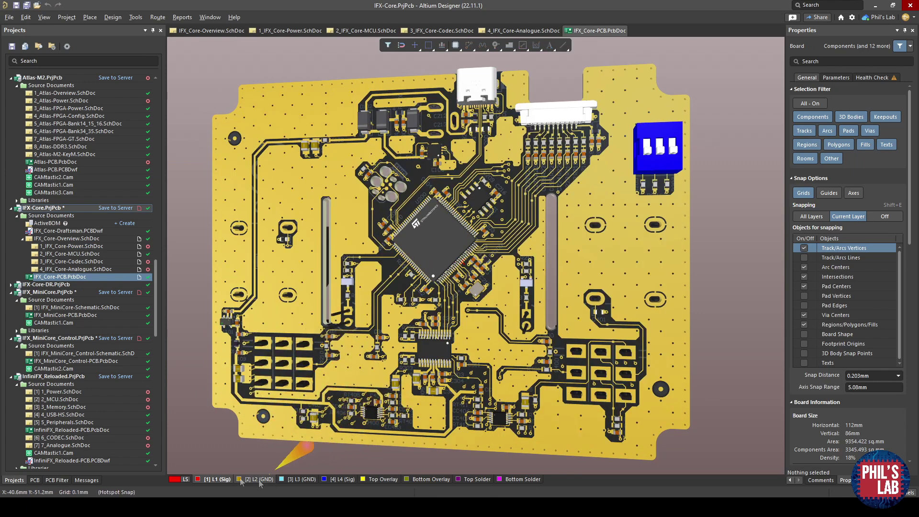
click(339, 480)
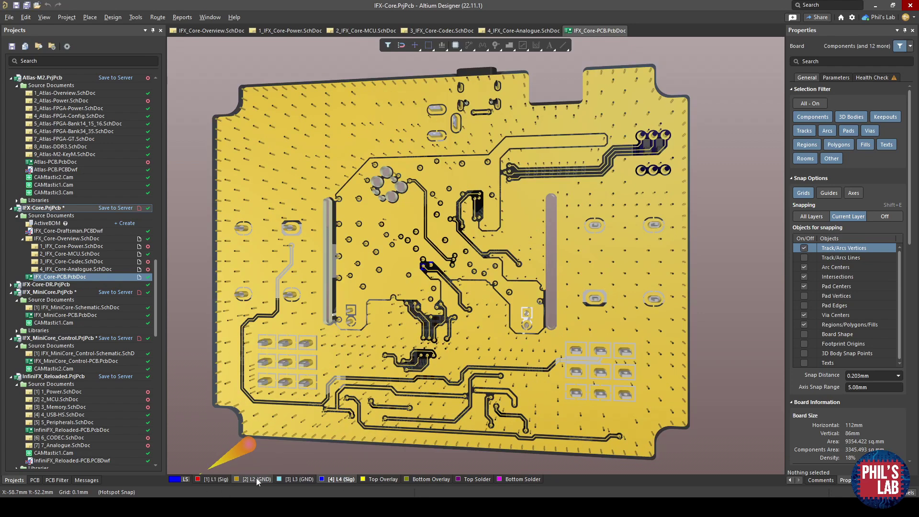
click(257, 479)
click(291, 480)
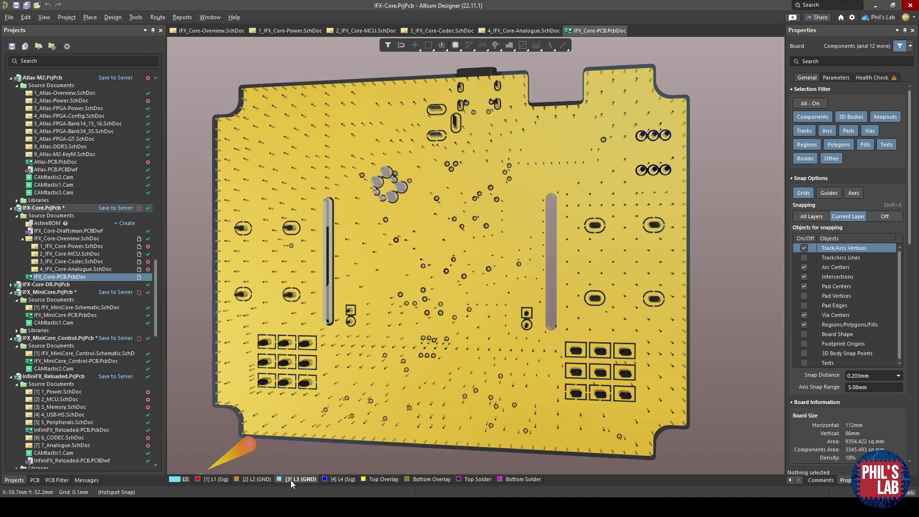
click(247, 481)
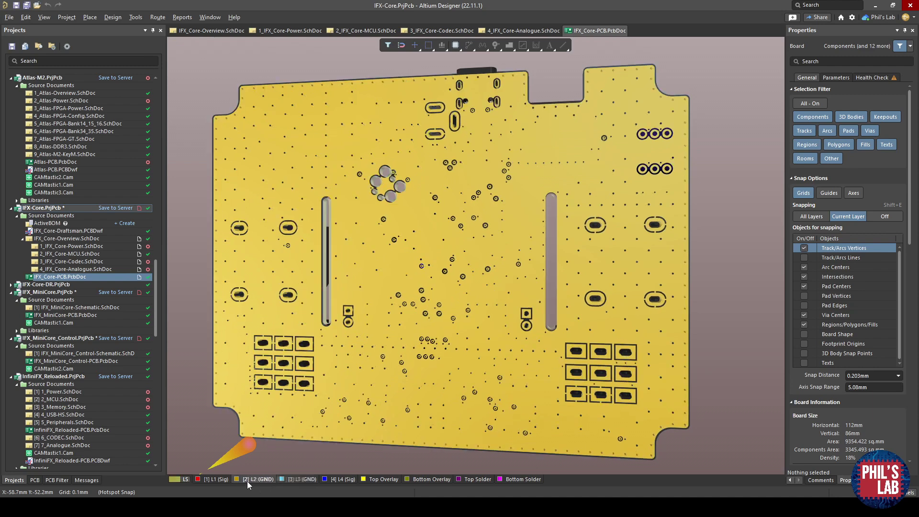
click(288, 479)
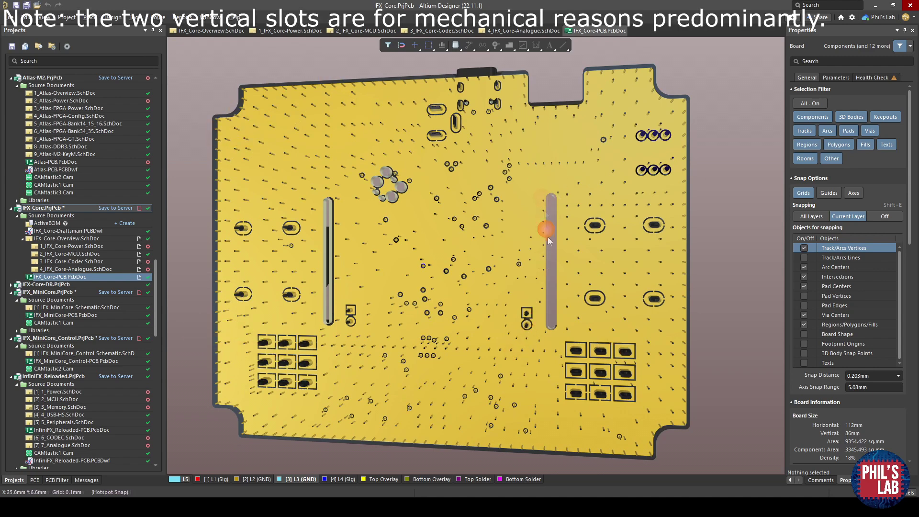
key(KP_Multiply)
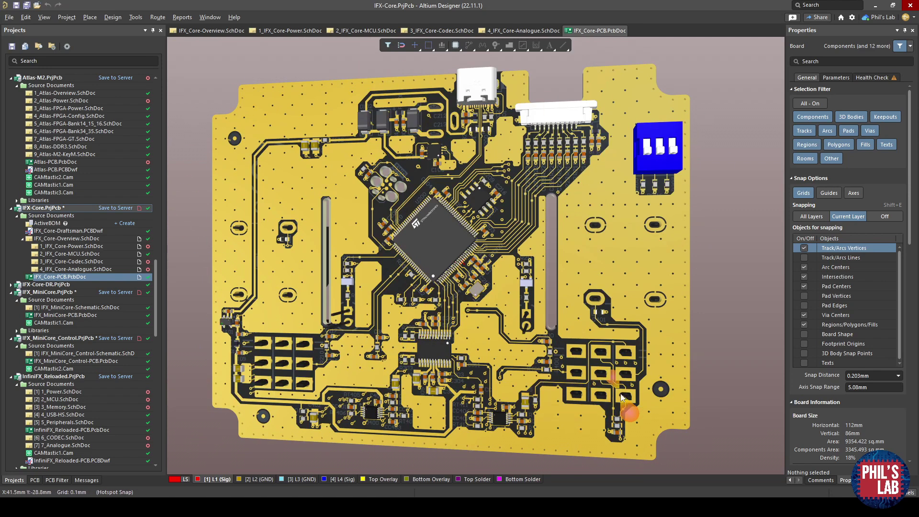
click(254, 478)
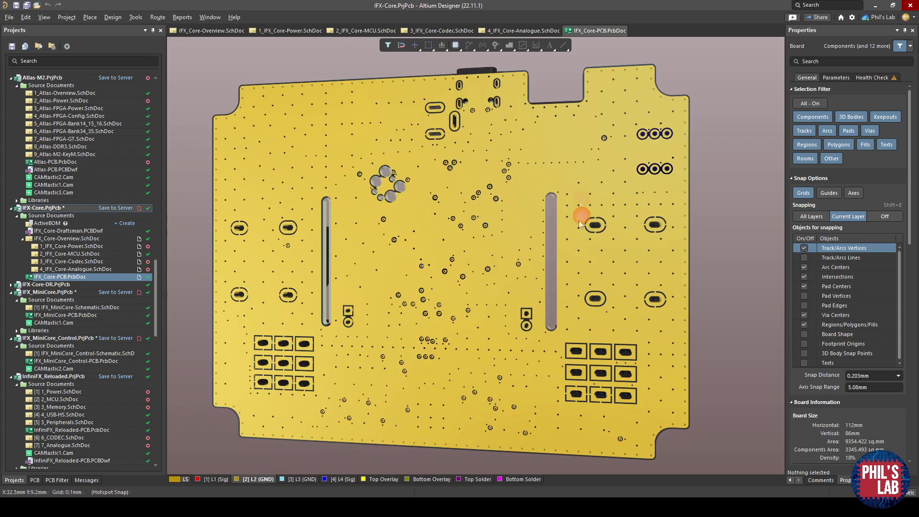
click(300, 477)
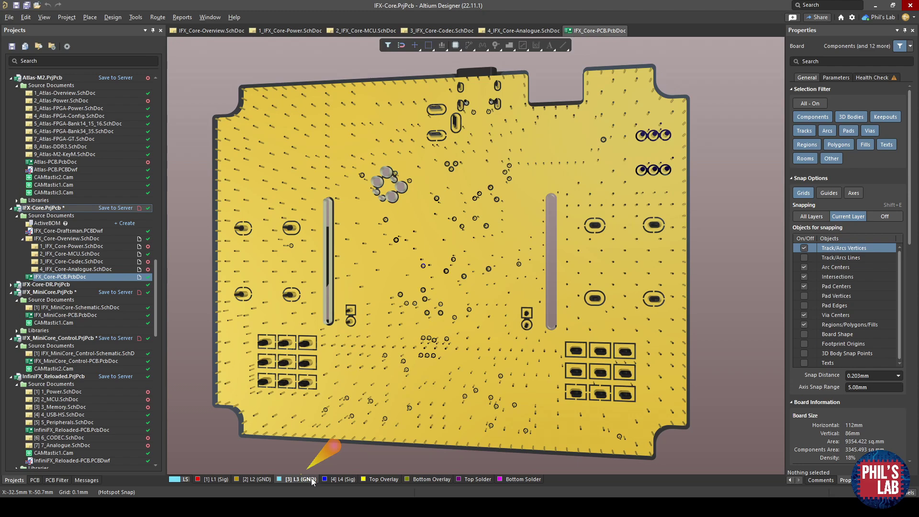
click(213, 479)
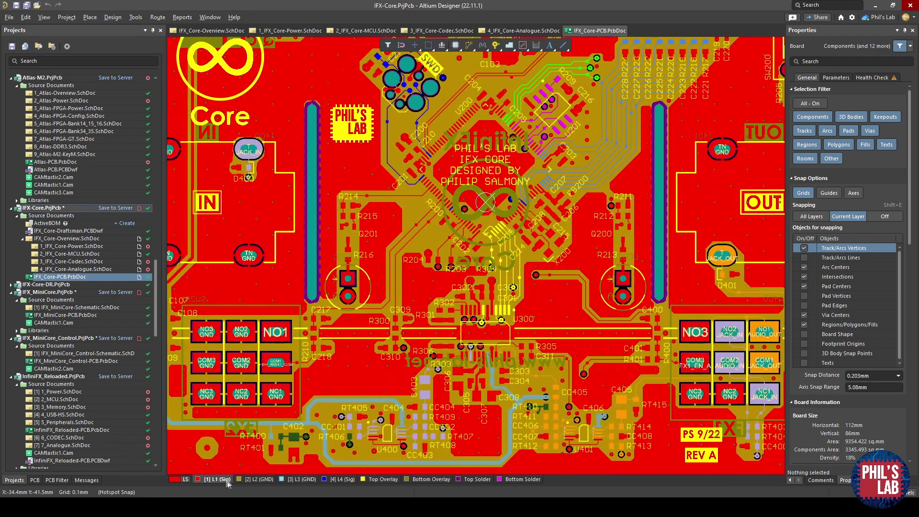
Flip from L2 back to L1 and zoom into the I2C1_SCL/SDA vias at R204 and R203.
click(256, 479)
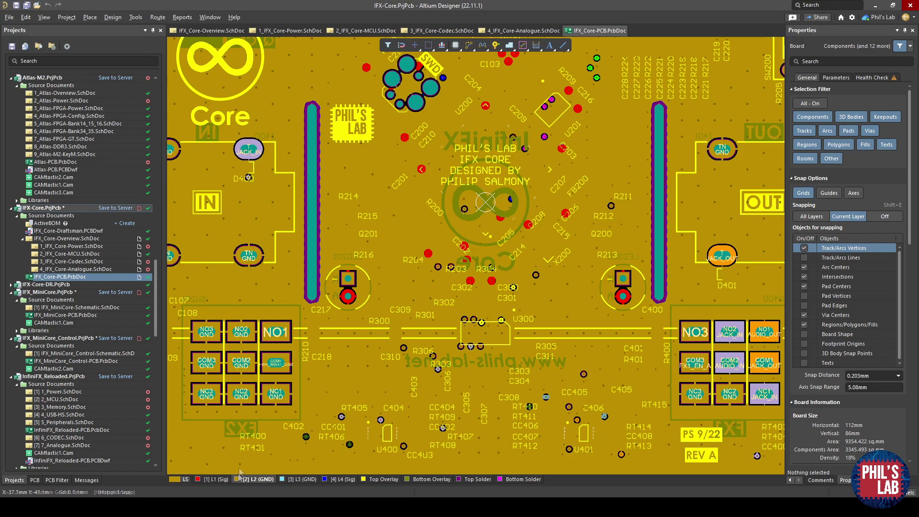
click(213, 479)
ctrl+scroll(406, 248, up, 6)
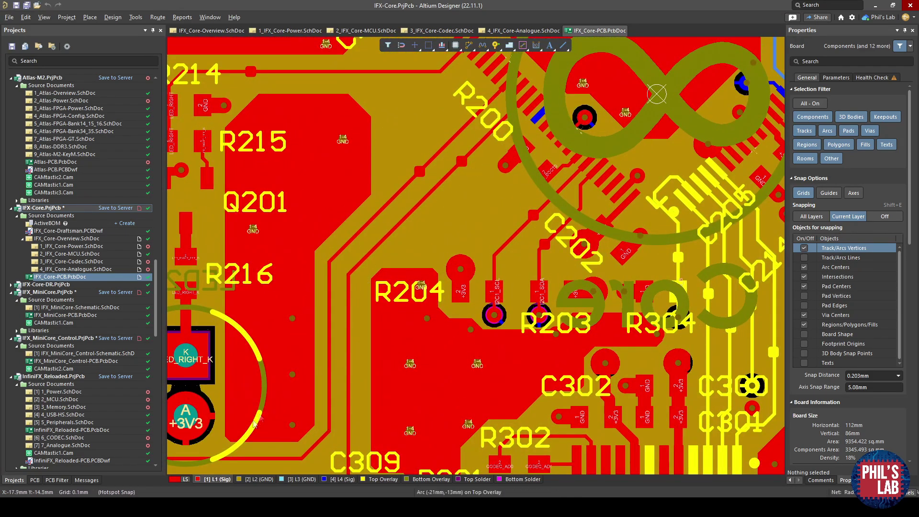
right_drag(254, 423, 268, 410)
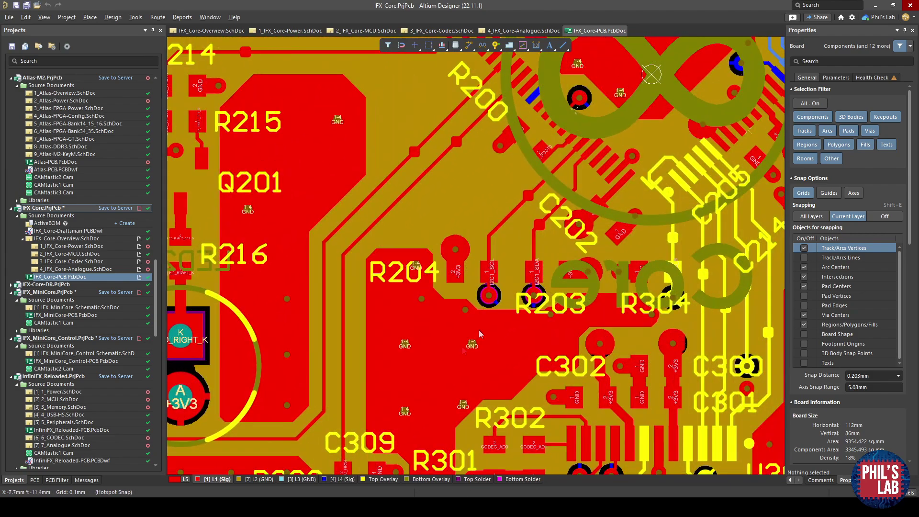
ctrl+scroll(496, 282, up, 4)
ctrl+scroll(497, 282, up, 1)
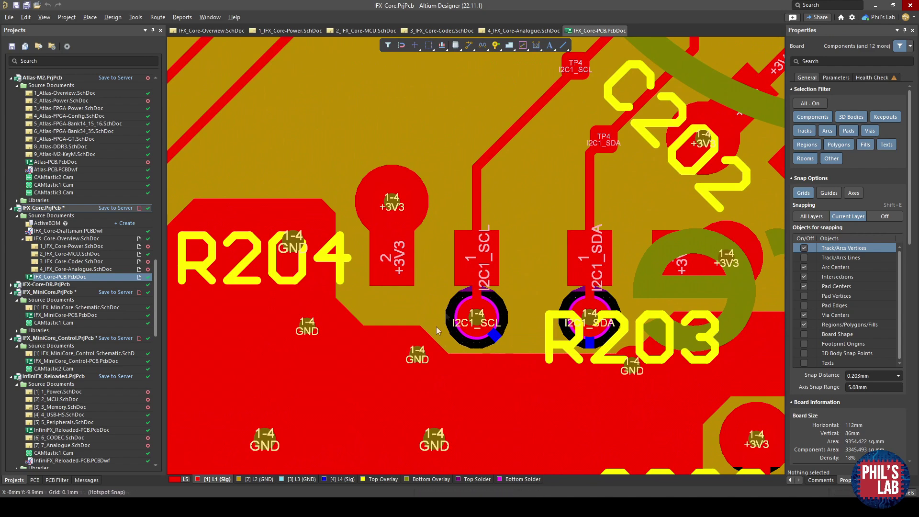
ctrl+scroll(477, 317, down, 2)
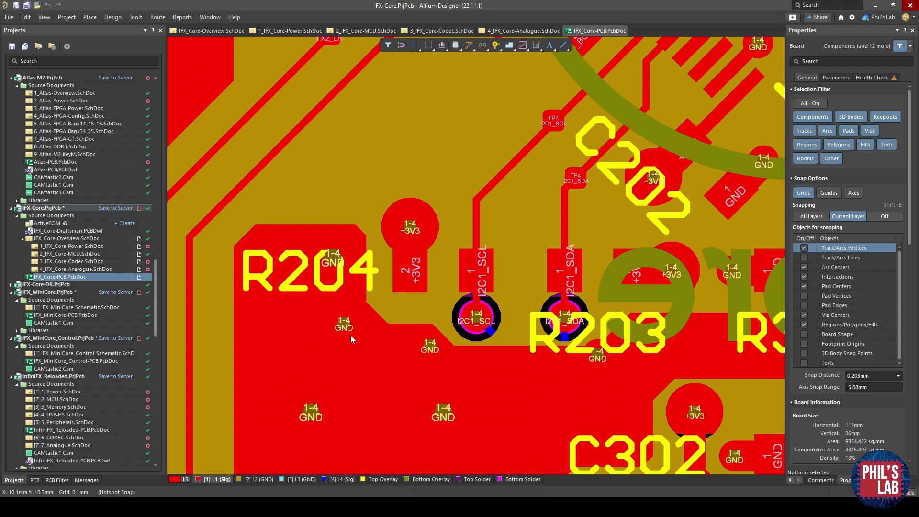
ctrl+scroll(359, 330, down, 3)
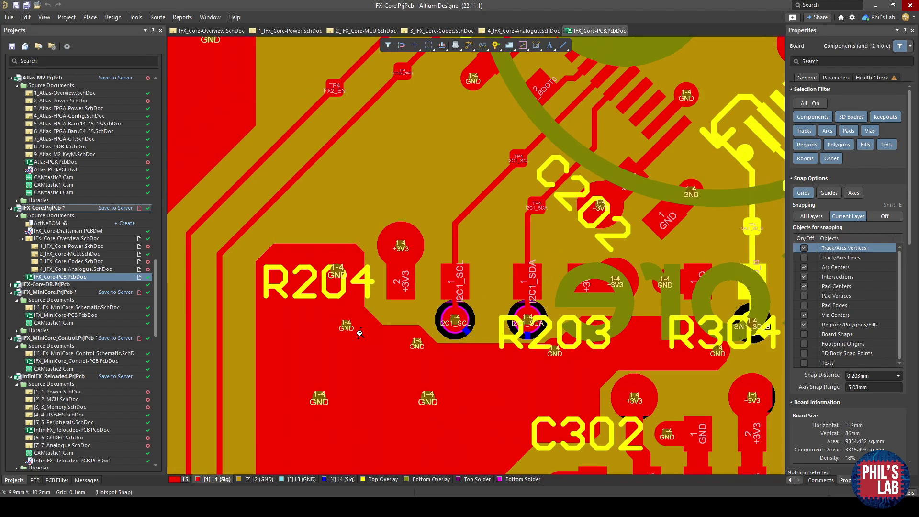
ctrl+scroll(359, 333, down, 4)
ctrl+scroll(391, 348, up, 2)
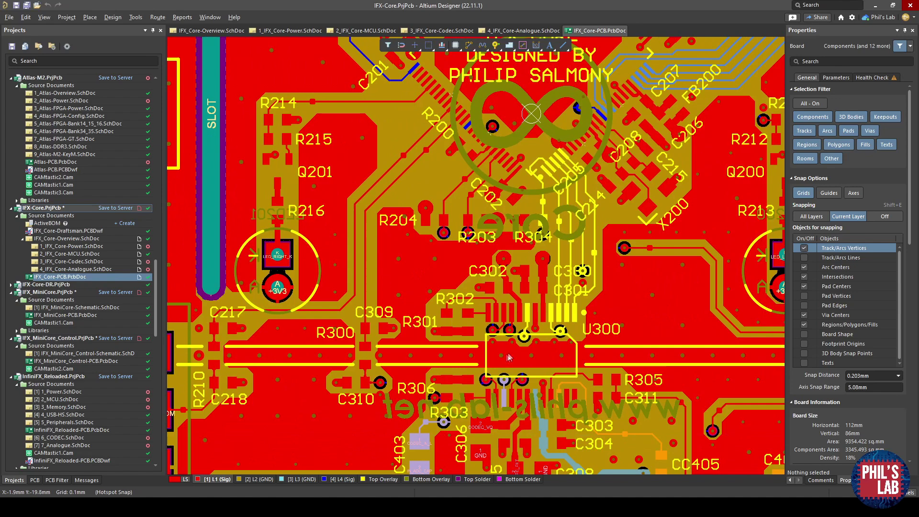
key(d)
key(k)
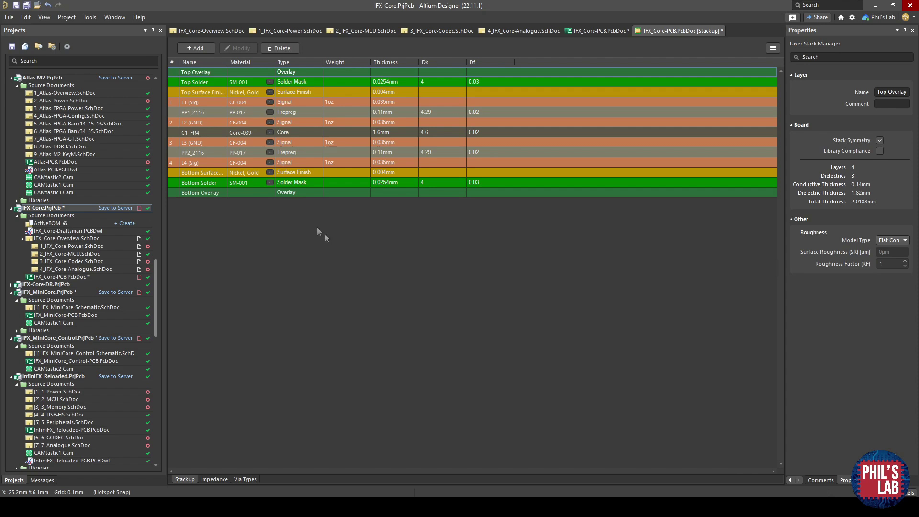
click(192, 102)
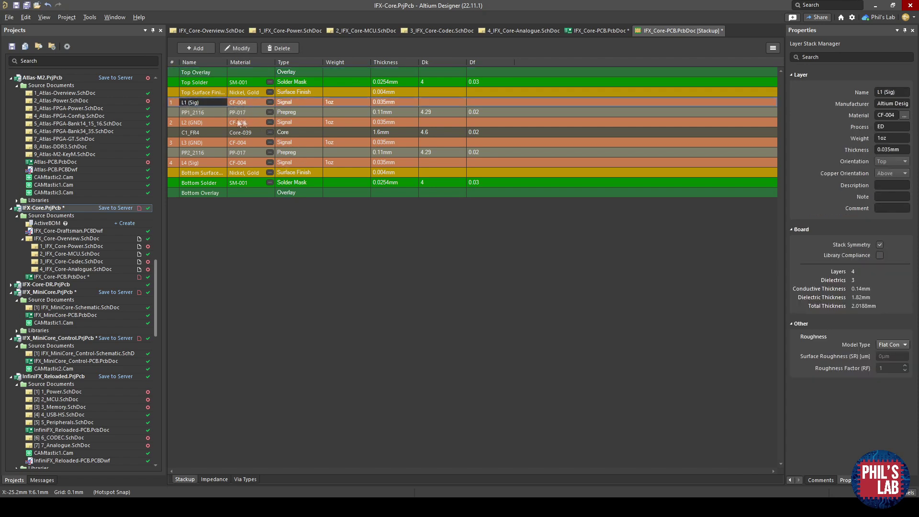
click(196, 122)
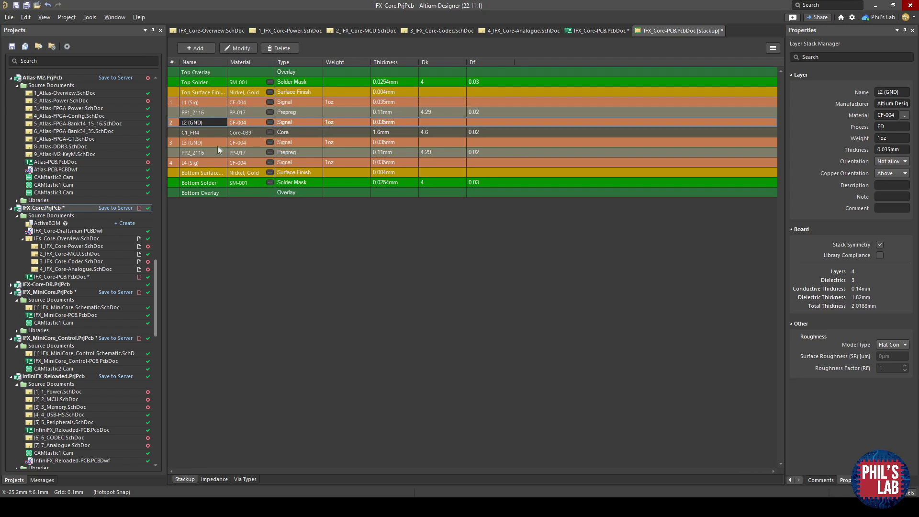
click(201, 102)
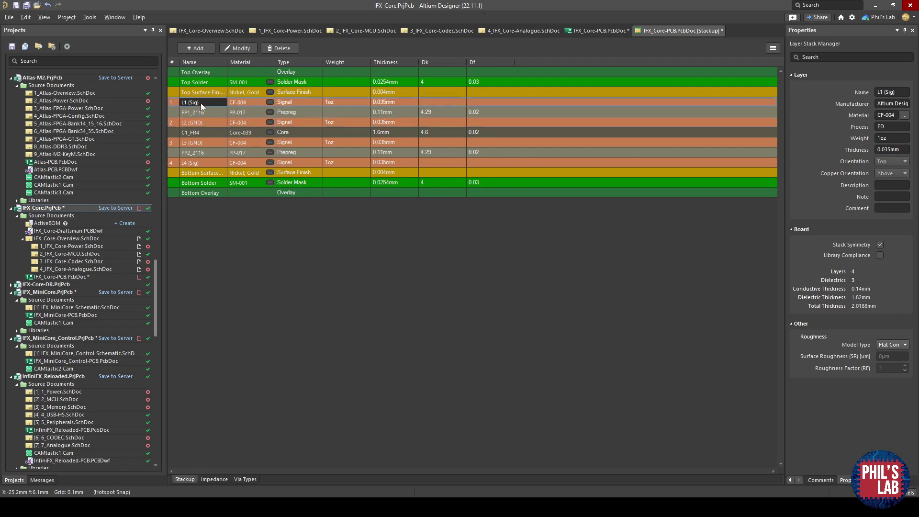
click(199, 122)
click(200, 142)
click(194, 165)
click(186, 102)
click(390, 112)
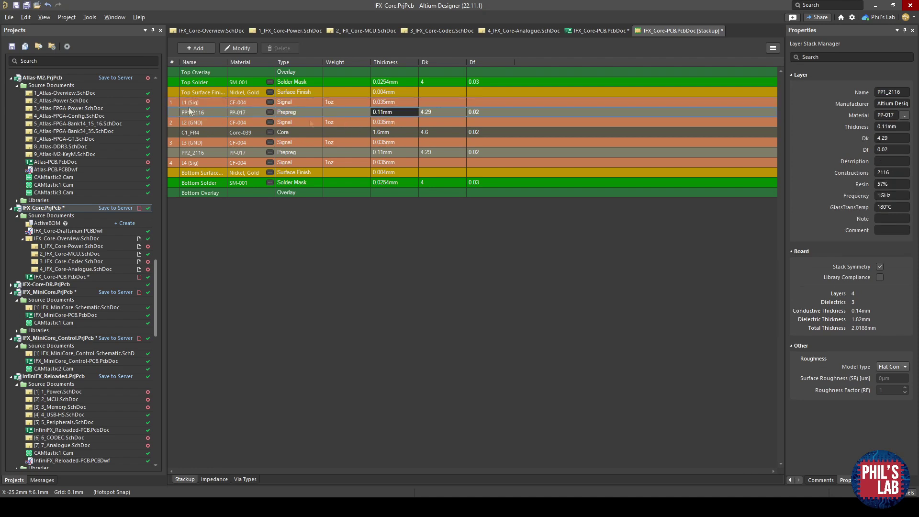
click(204, 103)
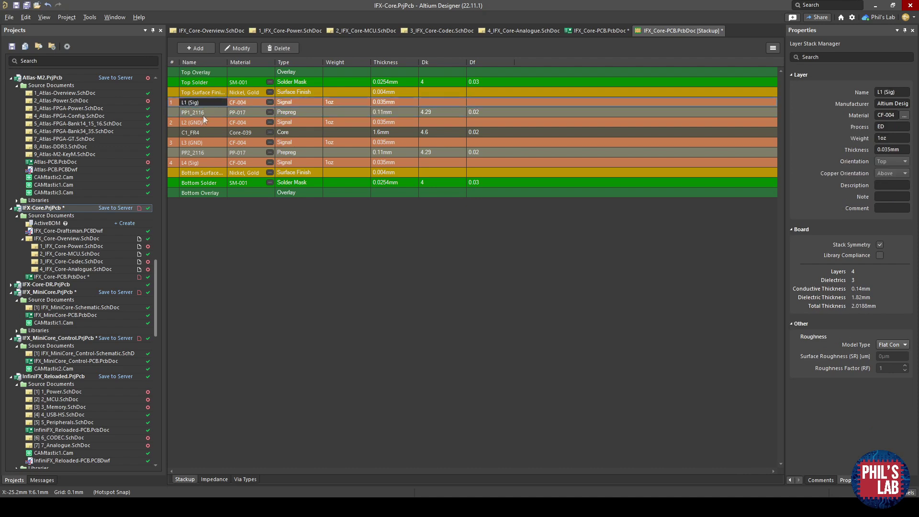
click(200, 122)
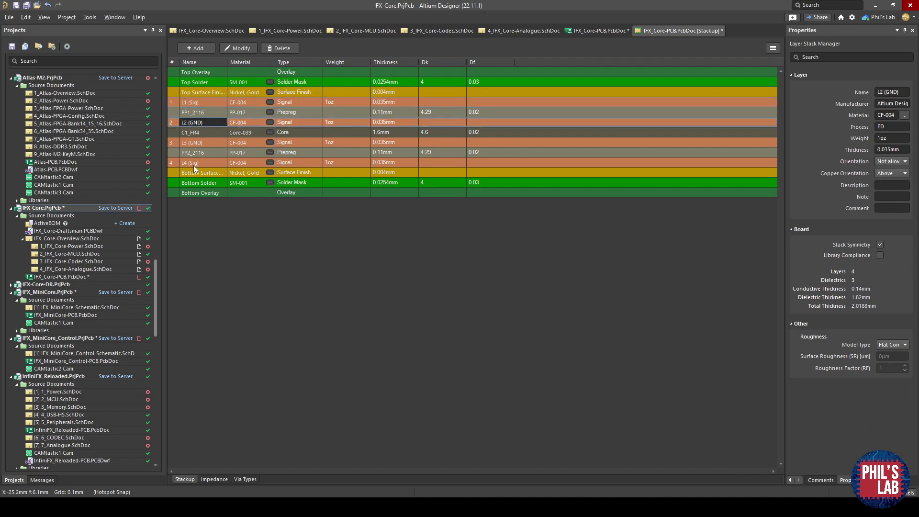
click(202, 143)
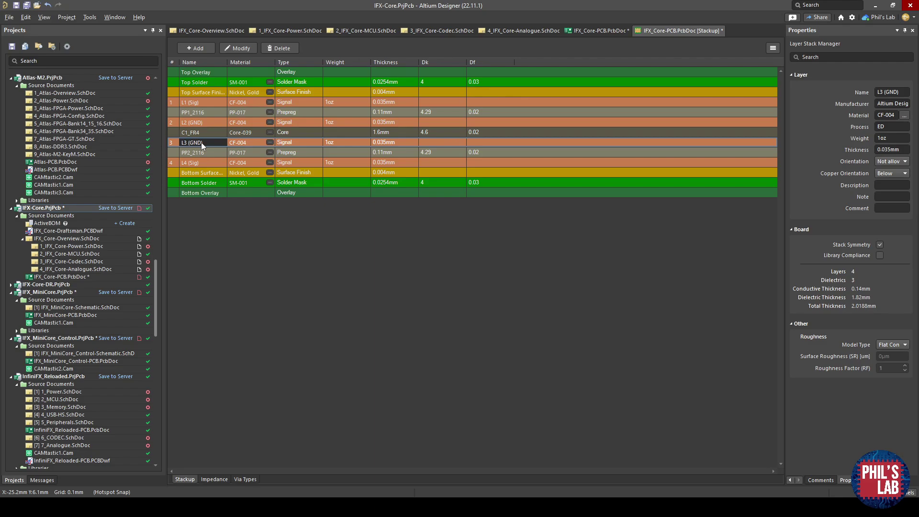
Back on IFX_Core-PCB.PcbDoc, measure across the board, about 111.4 mm.
click(610, 30)
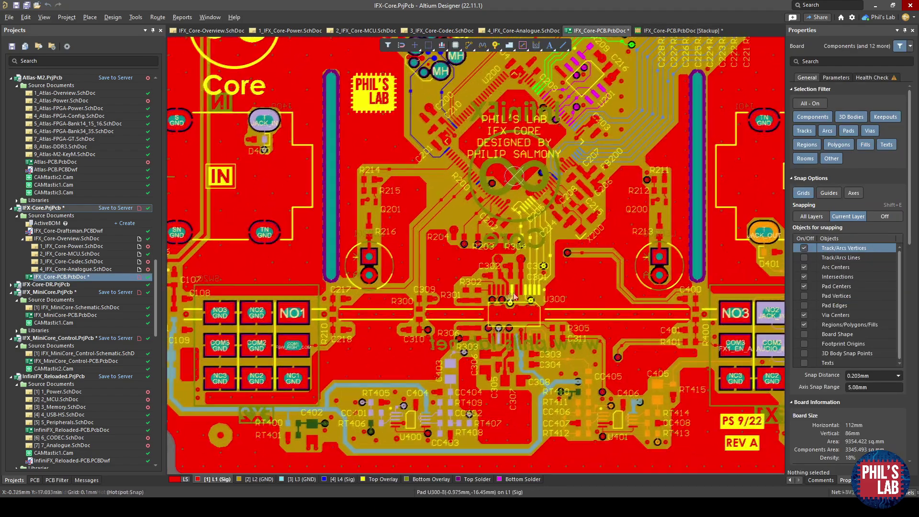
key(ctrl+m)
ctrl+scroll(554, 312, down, 3)
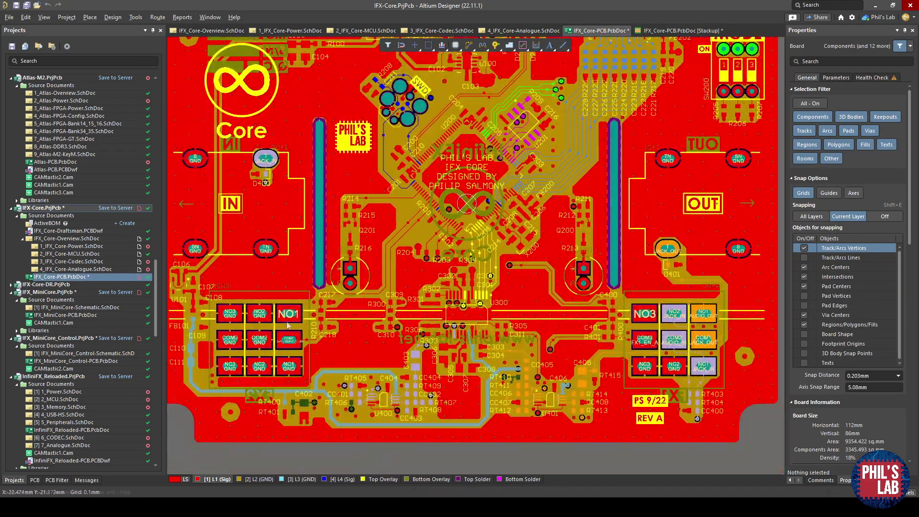
click(312, 320)
ctrl+scroll(312, 320, up, 3)
click(740, 320)
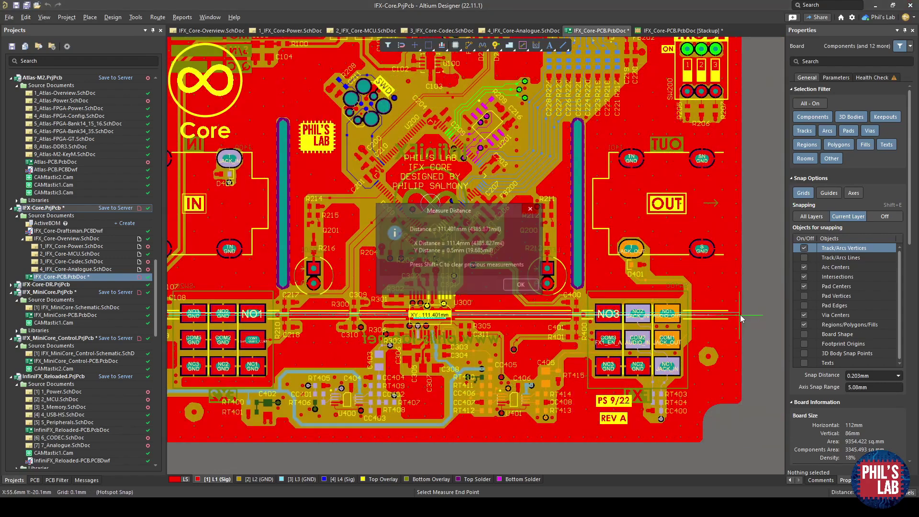
key(Return)
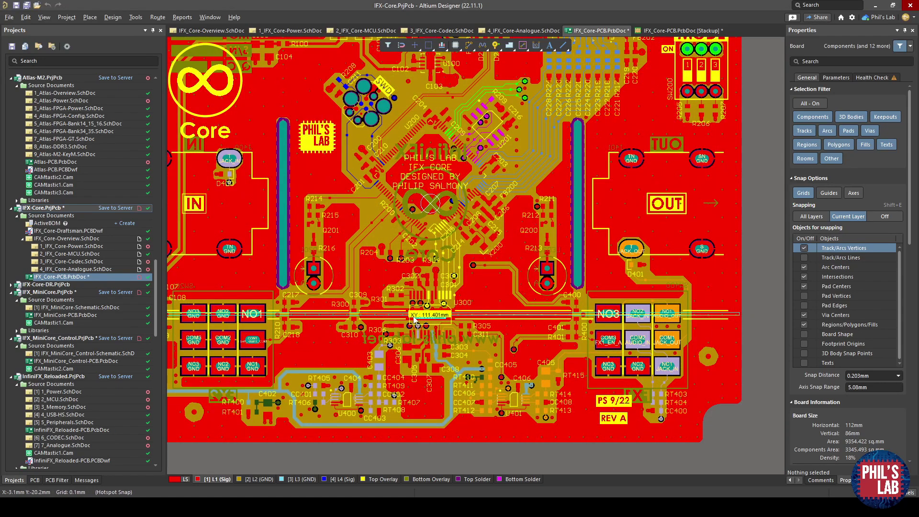
Clear the measurement and fit the whole board in view.
key(shift+c)
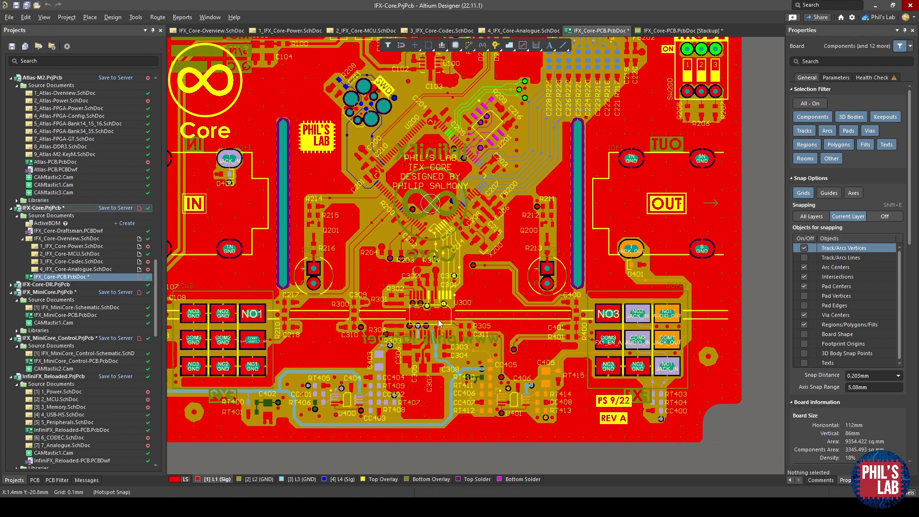
ctrl+scroll(438, 320, up, 2)
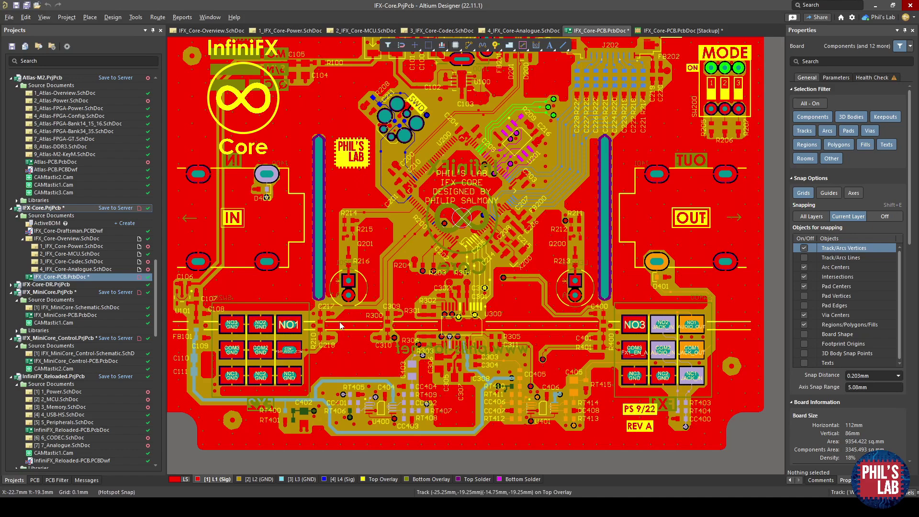
key(ctrl+Page_Down)
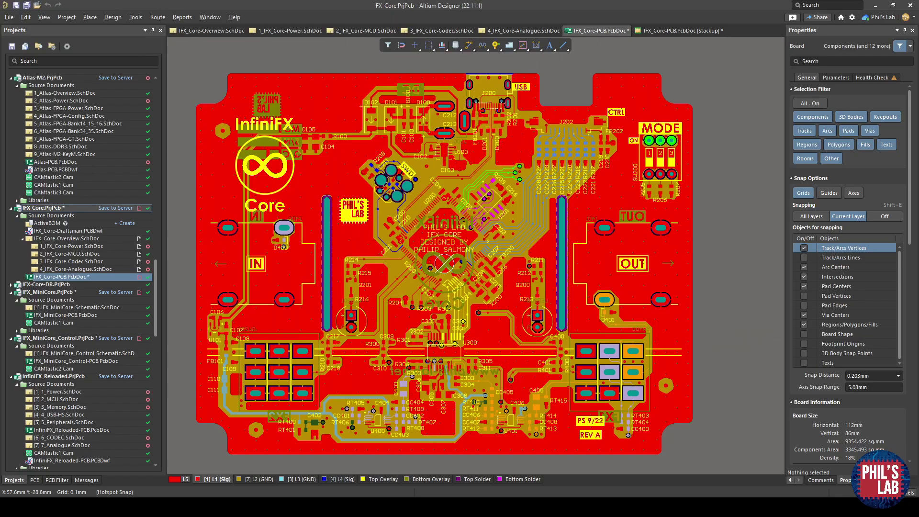
key(3)
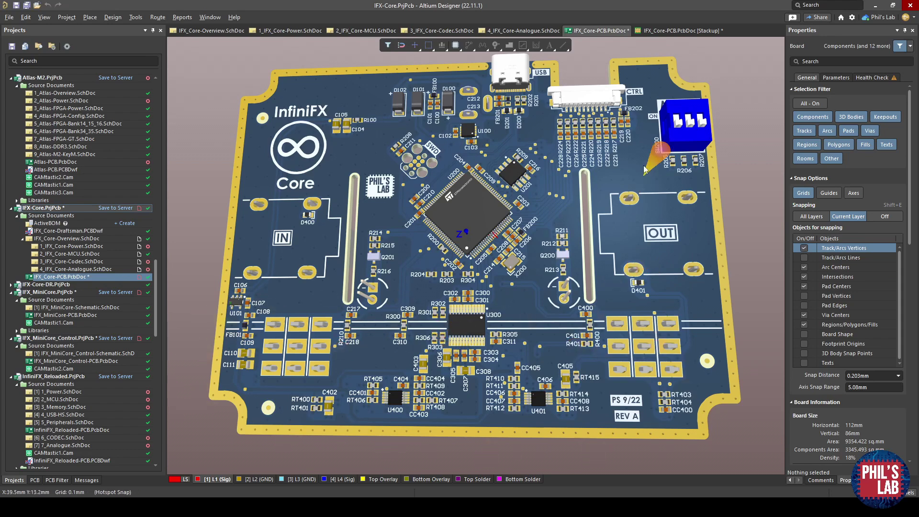
ctrl+scroll(411, 193, up, 3)
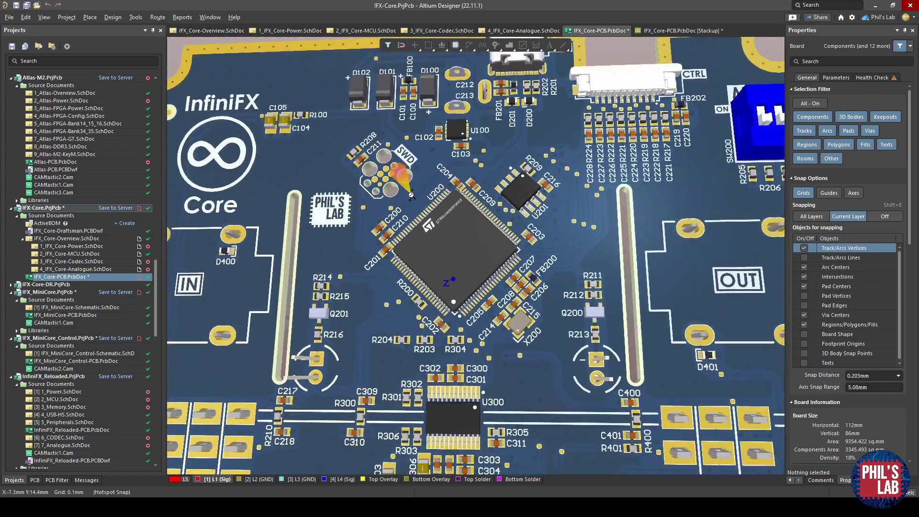
ctrl+scroll(488, 345, up, 2)
scroll(536, 326, down, 2)
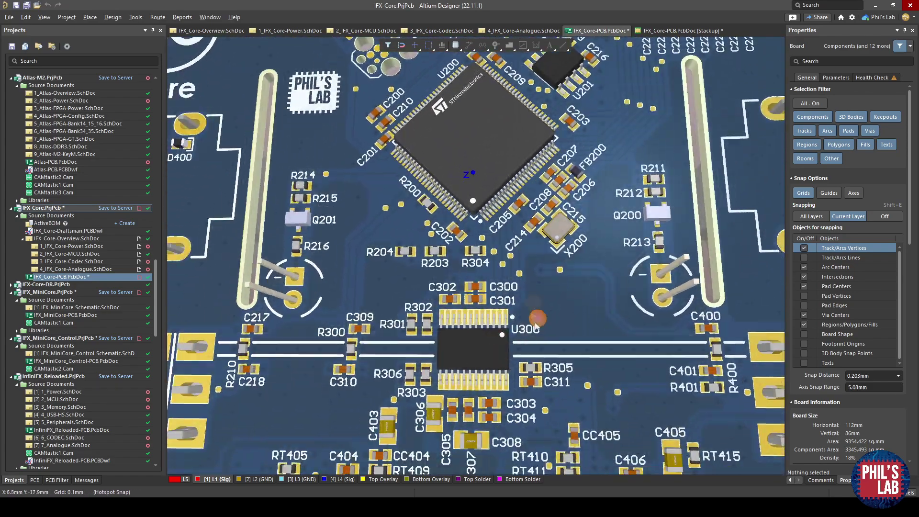
ctrl+scroll(517, 321, down, 4)
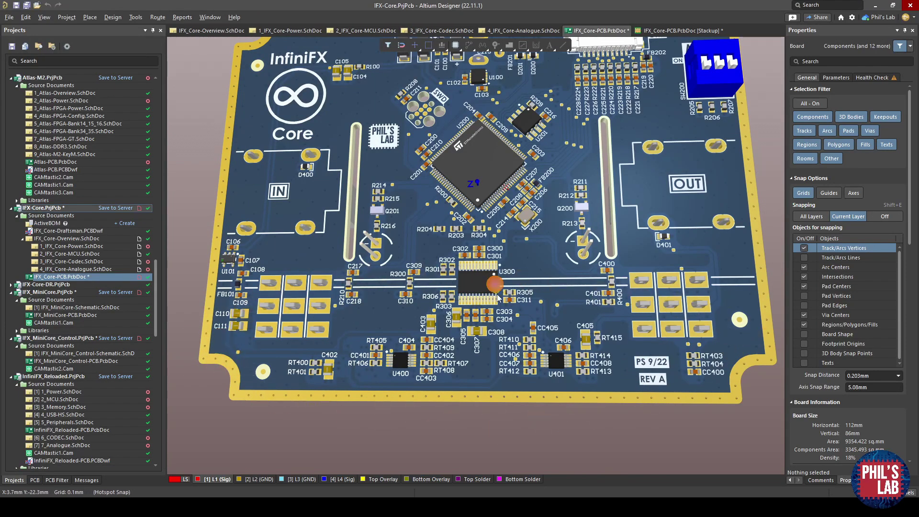
key(2)
ctrl+scroll(491, 296, up, 4)
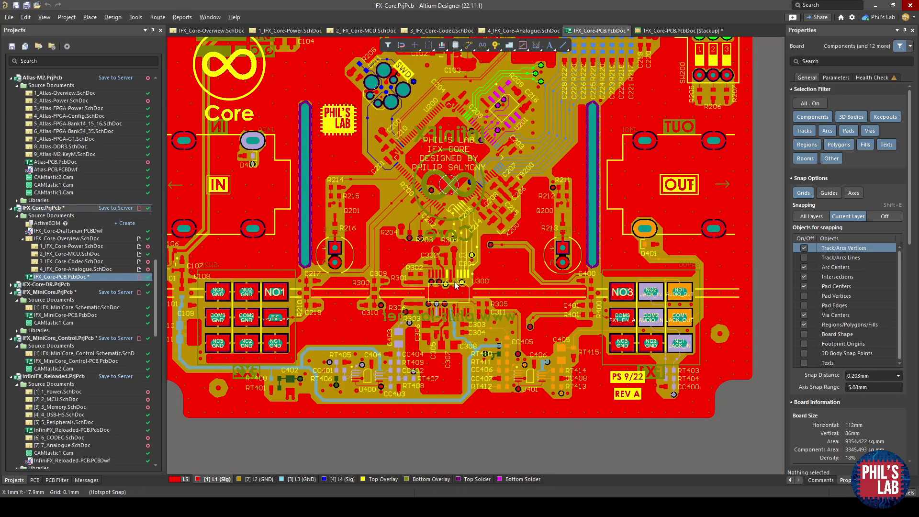
Show only L1 in single-layer mode and select codec U300, then deselect it.
key(shift+s)
ctrl+scroll(450, 287, up, 4)
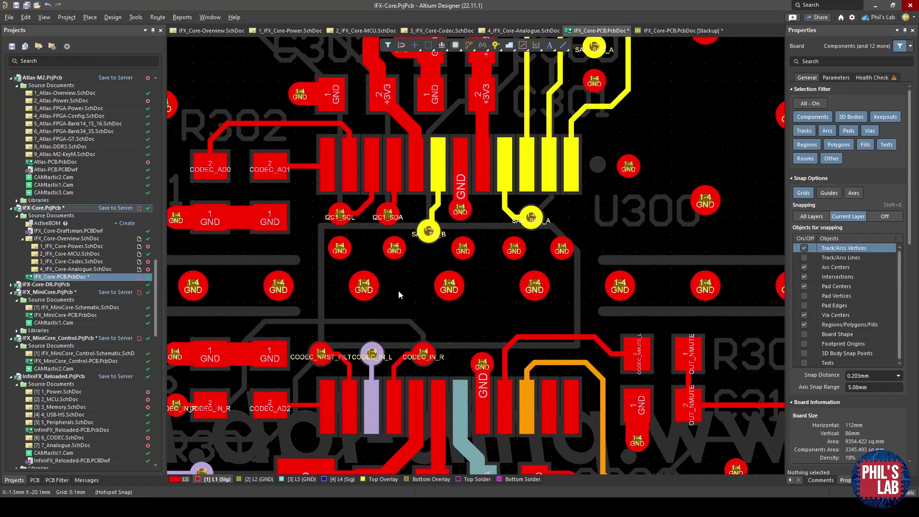
click(399, 292)
ctrl+scroll(389, 242, up, 2)
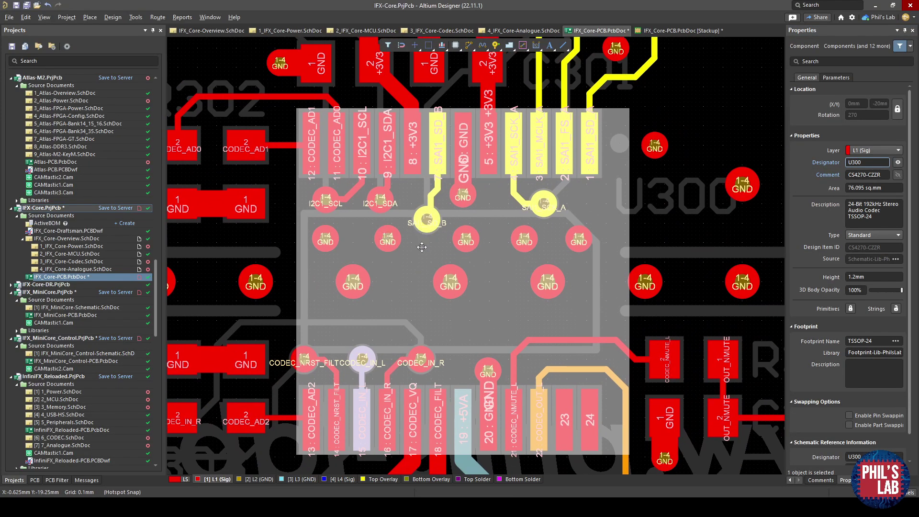
ctrl+scroll(421, 245, up, 1)
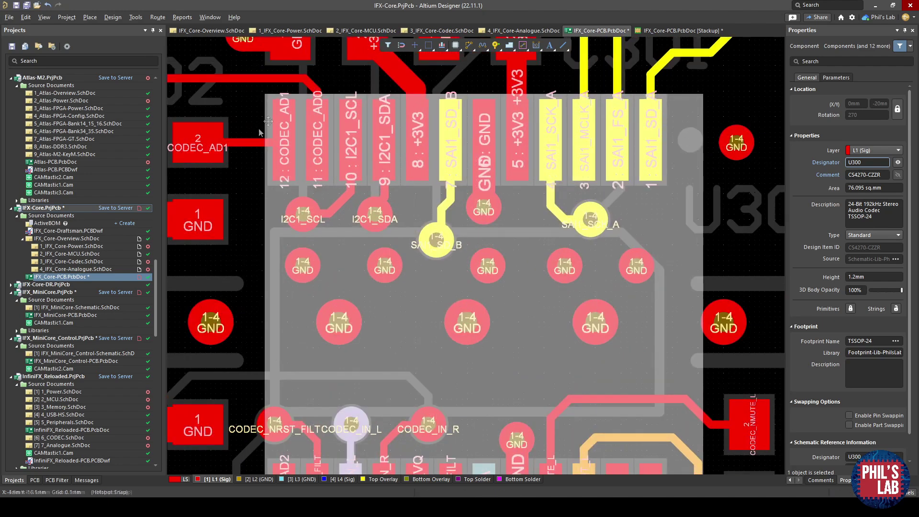
key(Escape)
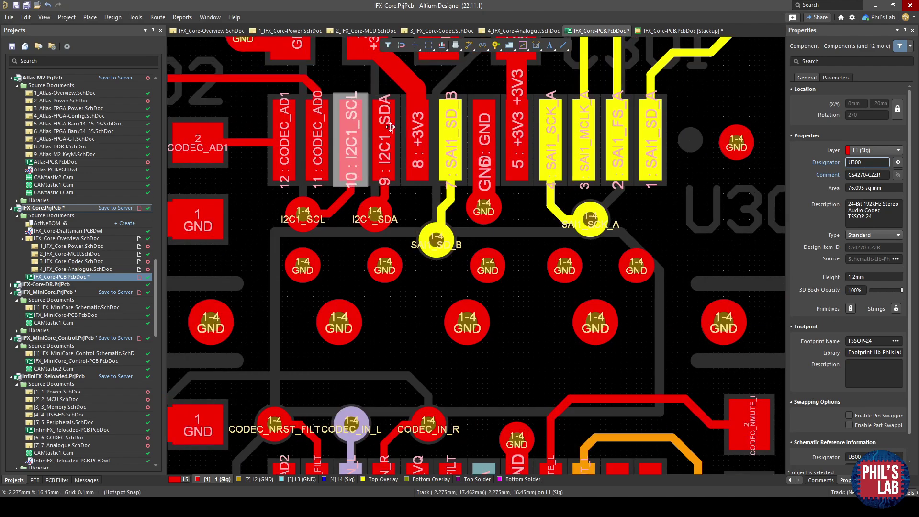
Select U300's pad 9 (I2C1_SDA) and zoom around to follow its net.
click(386, 125)
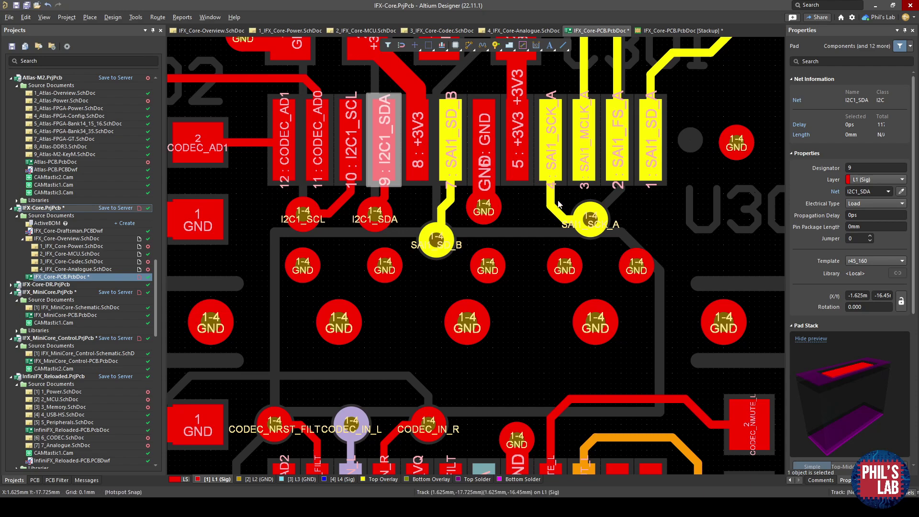
scroll(526, 222, down, 3)
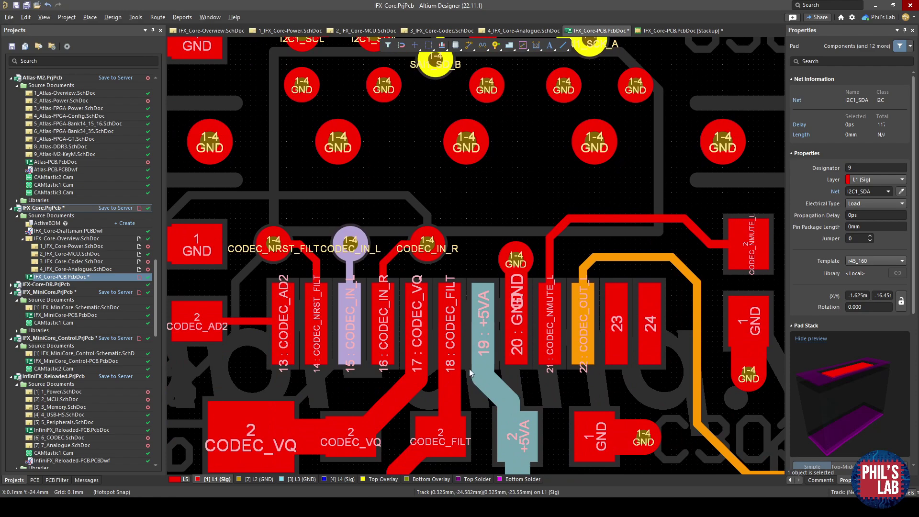
scroll(470, 372, up, 1)
ctrl+scroll(443, 328, down, 2)
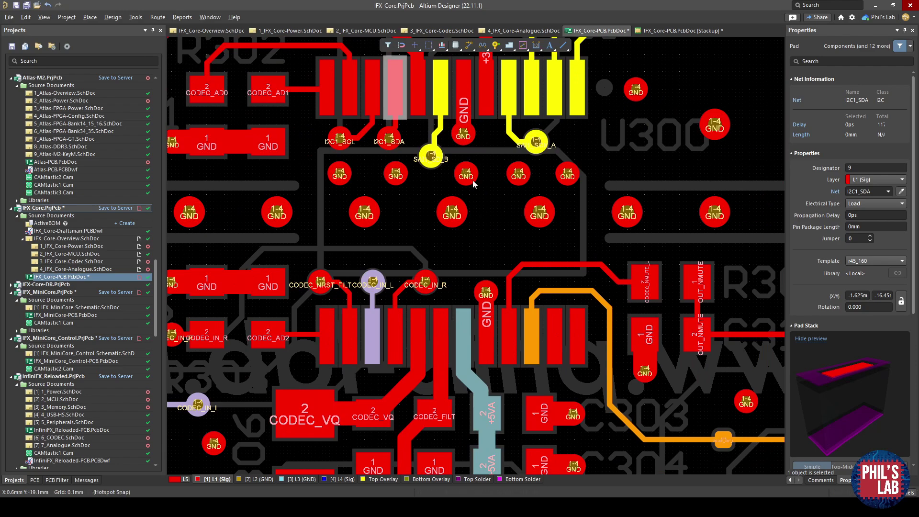
scroll(458, 223, up, 1)
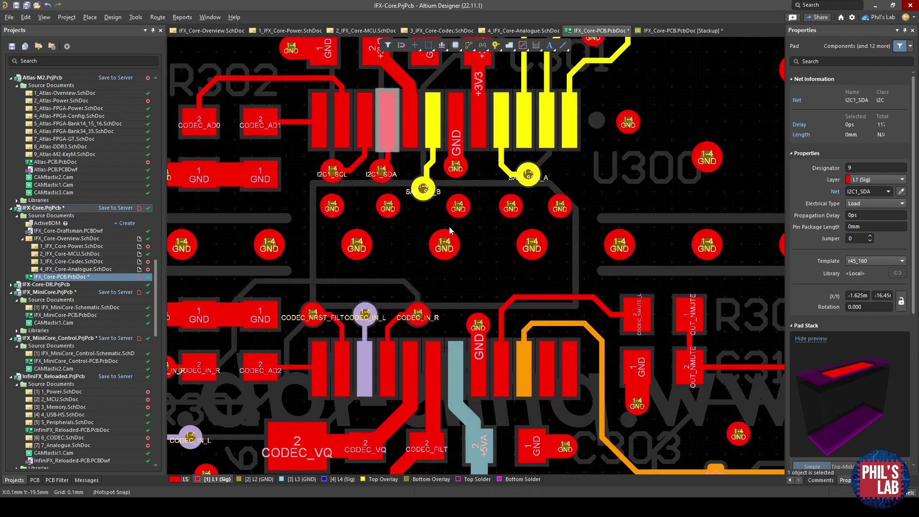
ctrl+scroll(388, 182, up, 2)
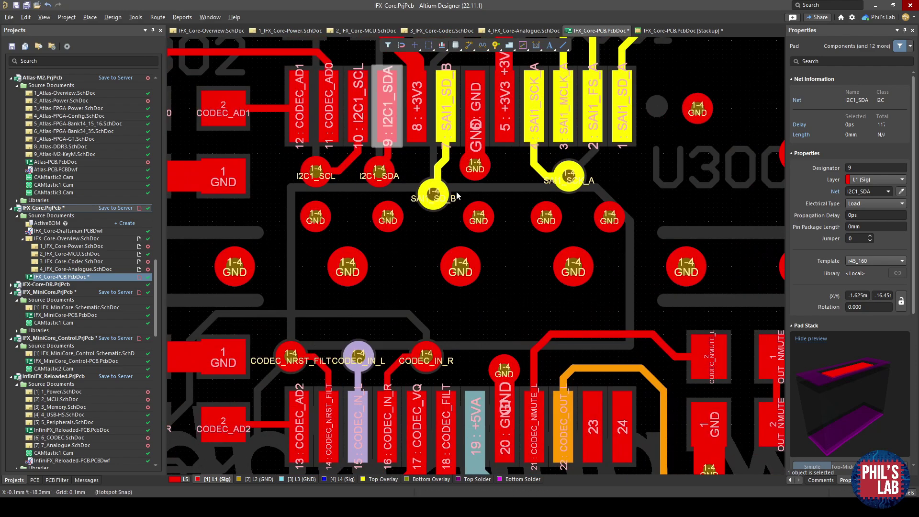
Deselect the I2C1_SDA pad and zoom out around codec U300.
click(417, 254)
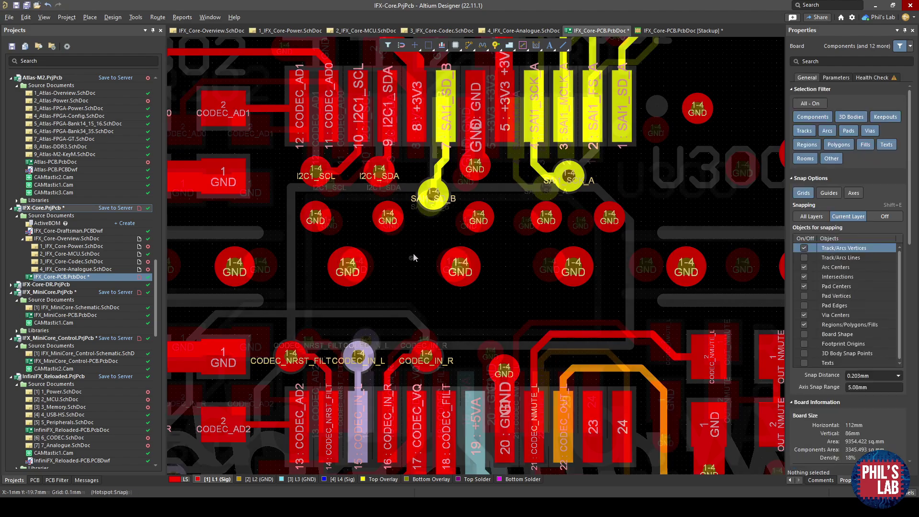
ctrl+scroll(407, 263, down, 2)
ctrl+scroll(404, 268, down, 1)
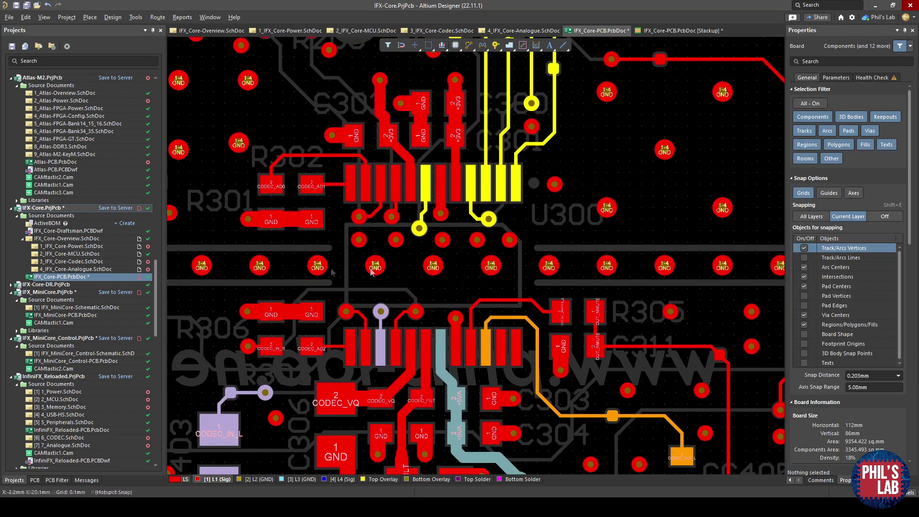
ctrl+scroll(431, 312, up, 2)
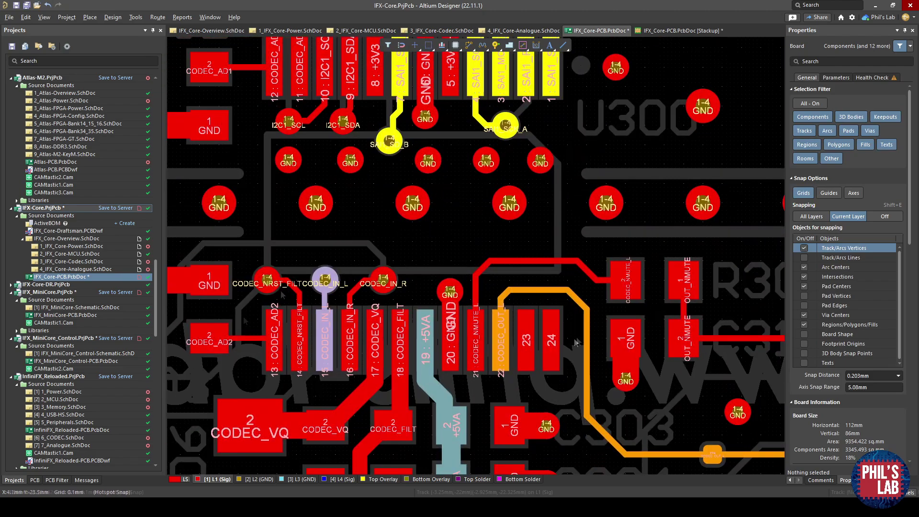
ctrl+scroll(440, 335, down, 2)
ctrl+scroll(440, 335, down, 5)
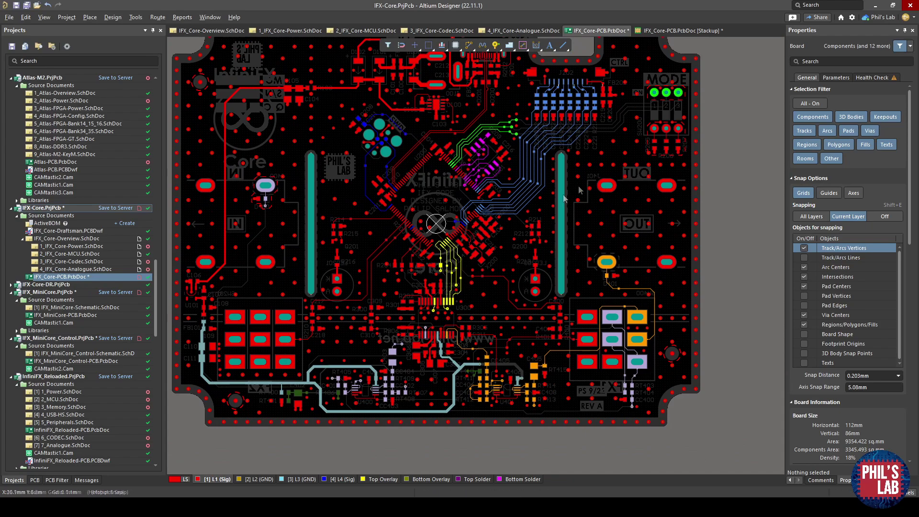
ctrl+scroll(422, 338, up, 5)
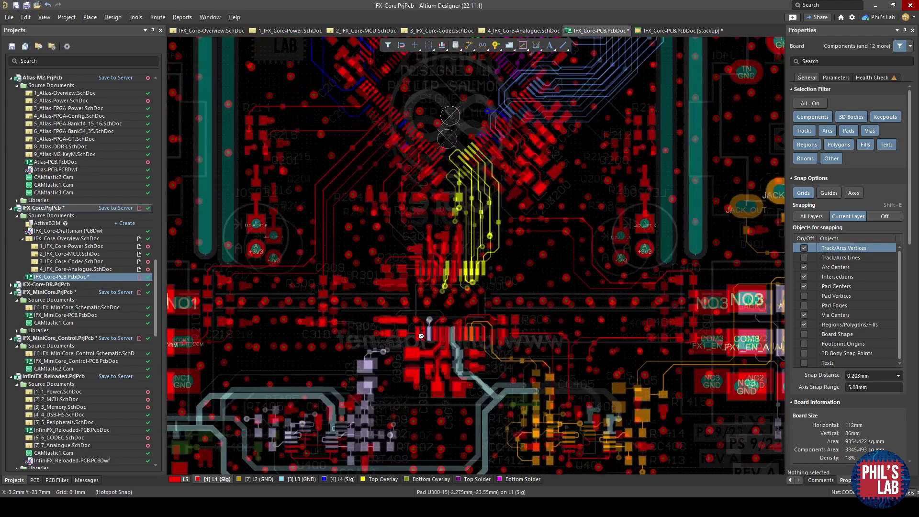
Make Top Overlay the active single layer and switch the board to 3D.
key(plus)
key(plus)
key(plus)
key(plus)
key(shift+s)
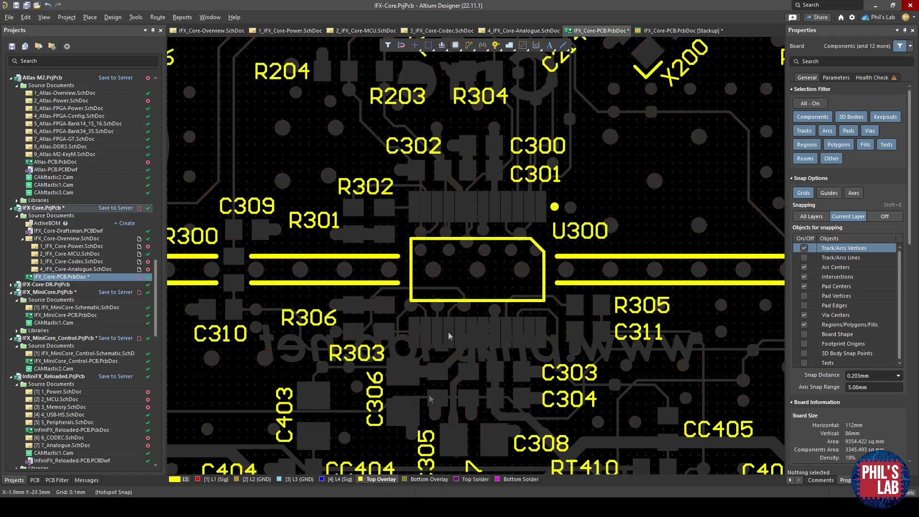
ctrl+scroll(518, 262, down, 1)
key(3)
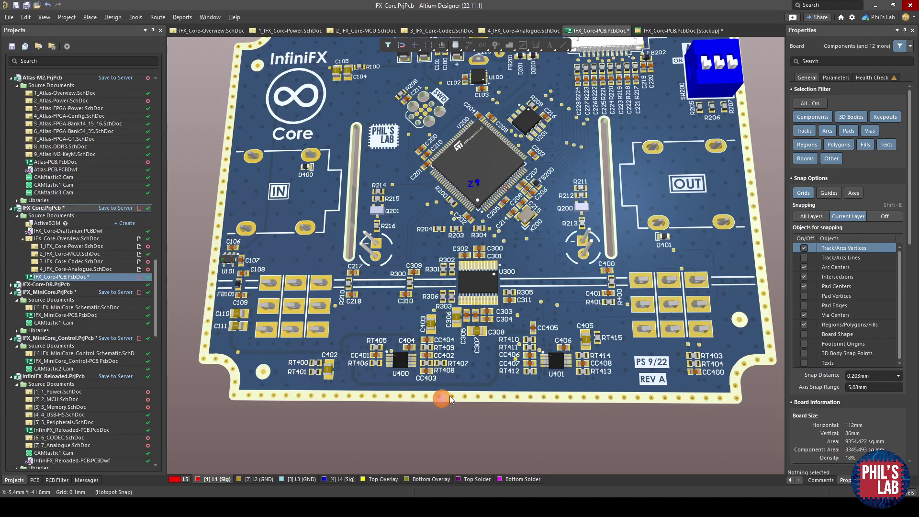
Look around U300 in 3D, fit the IFX-Core board, then open InfiniFX_Reloaded-PCB.PcbDoc.
ctrl+scroll(403, 266, up, 3)
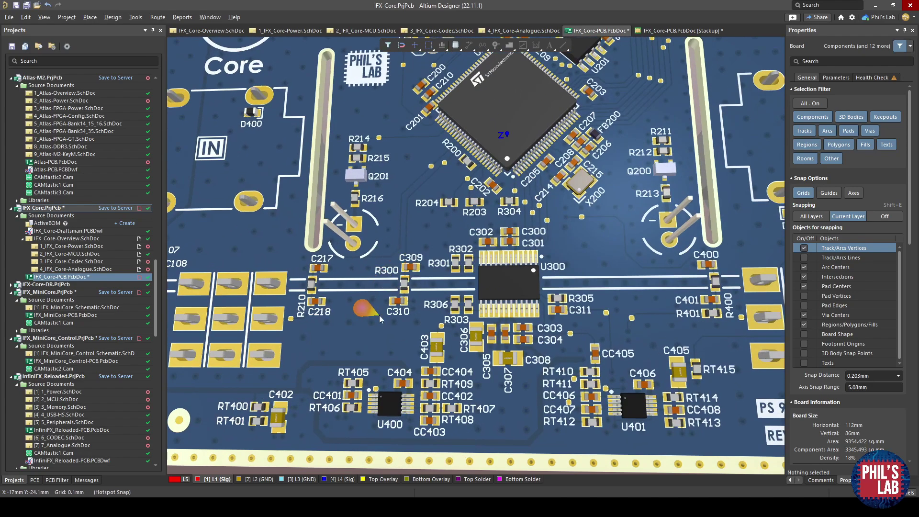
shift+scroll(379, 319, left, 3)
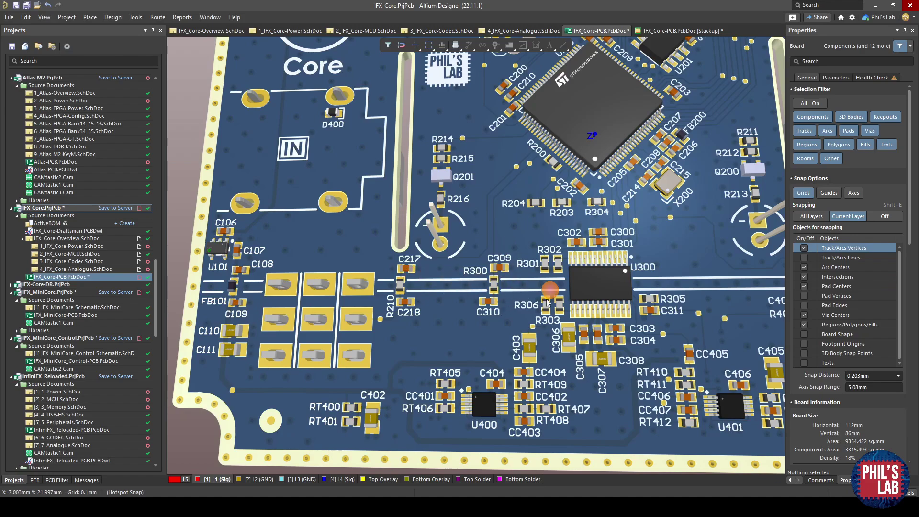
shift+scroll(548, 303, right, 3)
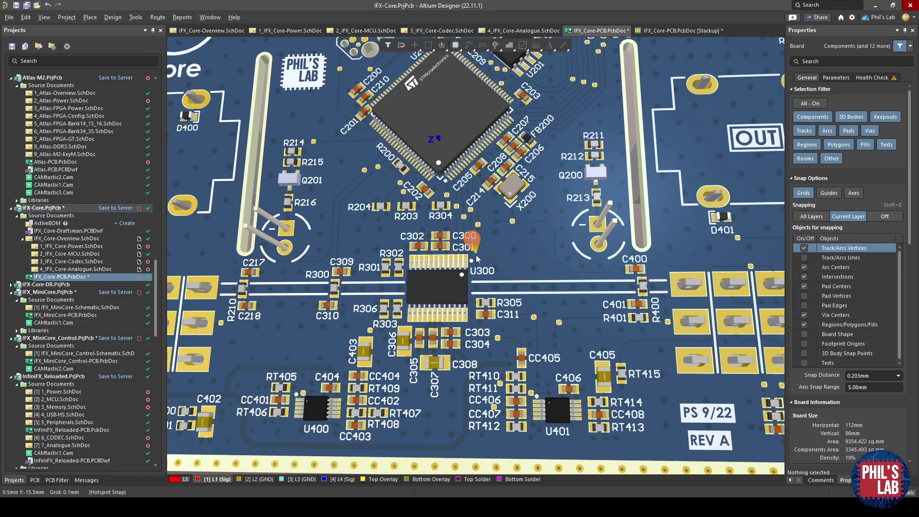
key(ctrl+Page_Down)
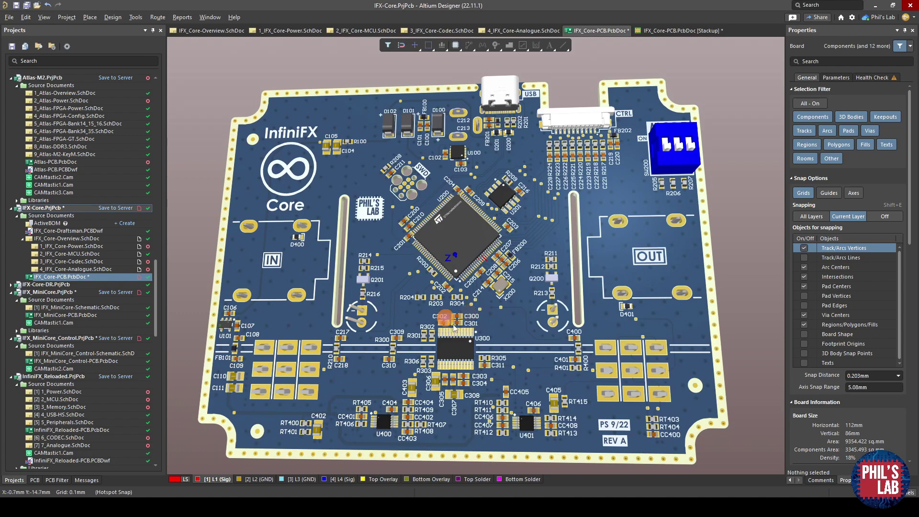
double_click(72, 430)
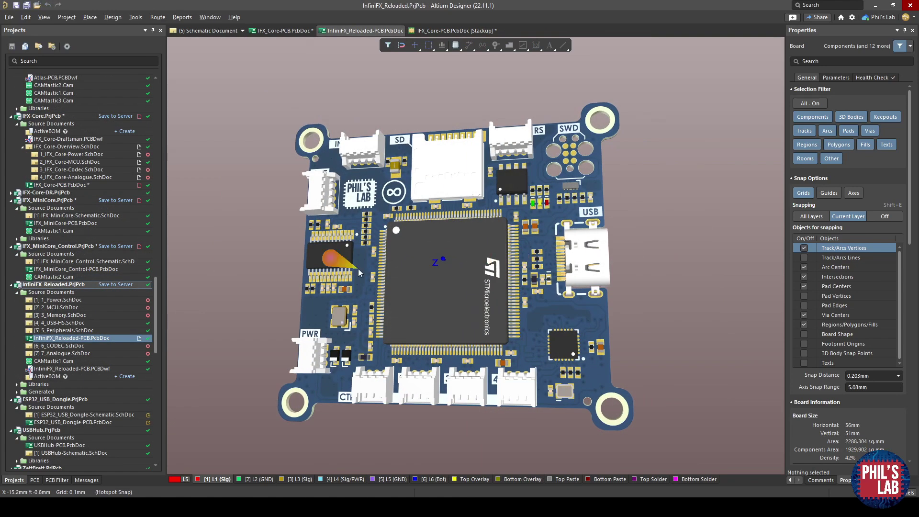
ctrl+scroll(488, 259, up, 2)
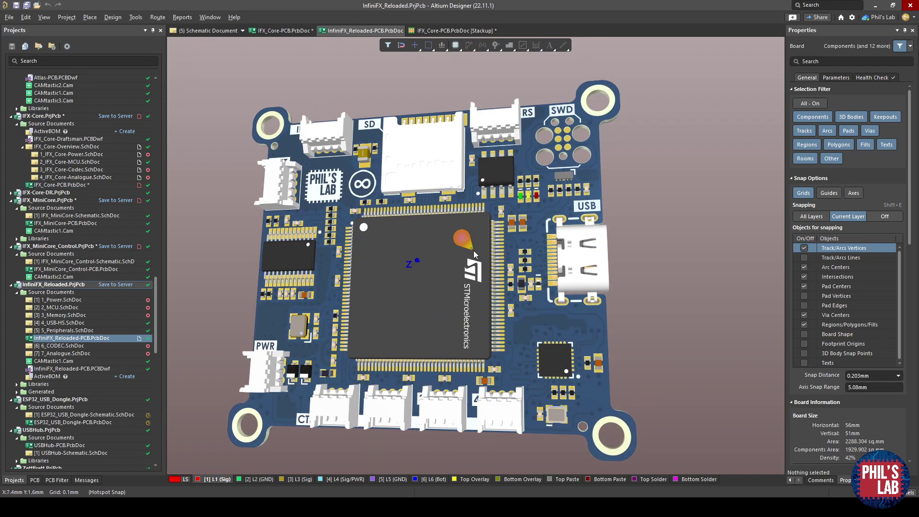
shift+right_drag(488, 258, 533, 103)
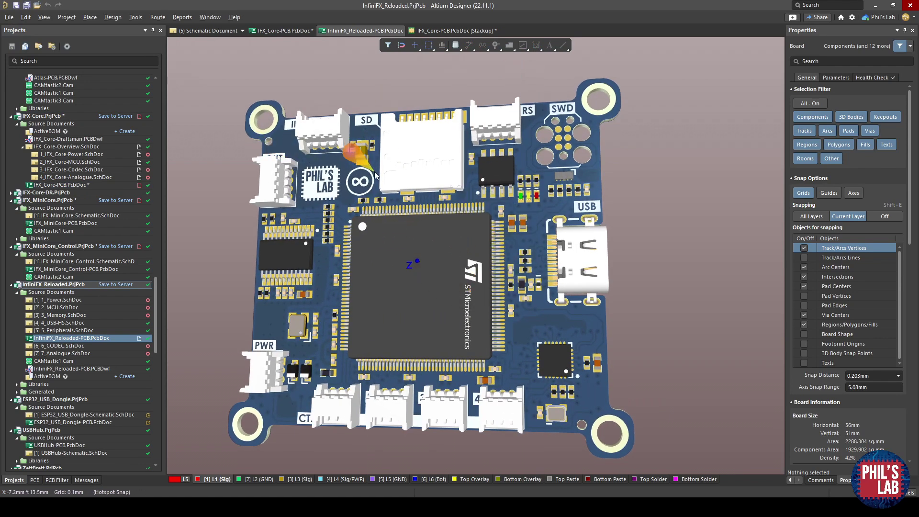
right_drag(374, 168, 405, 193)
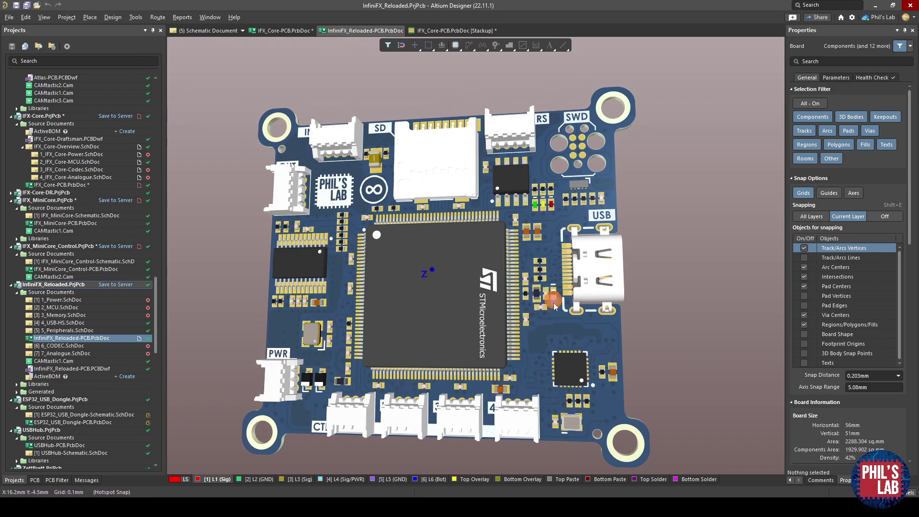
shift+right_drag(556, 301, 448, 273)
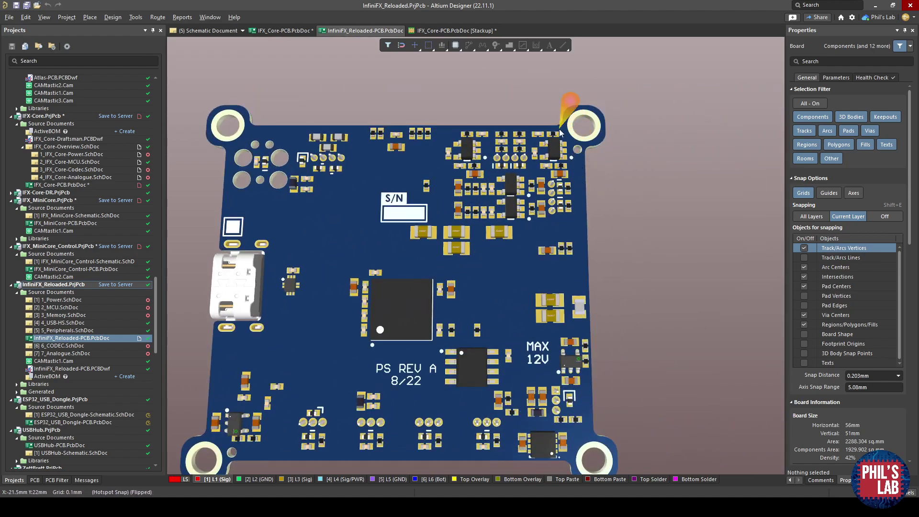
ctrl+scroll(567, 99, up, 3)
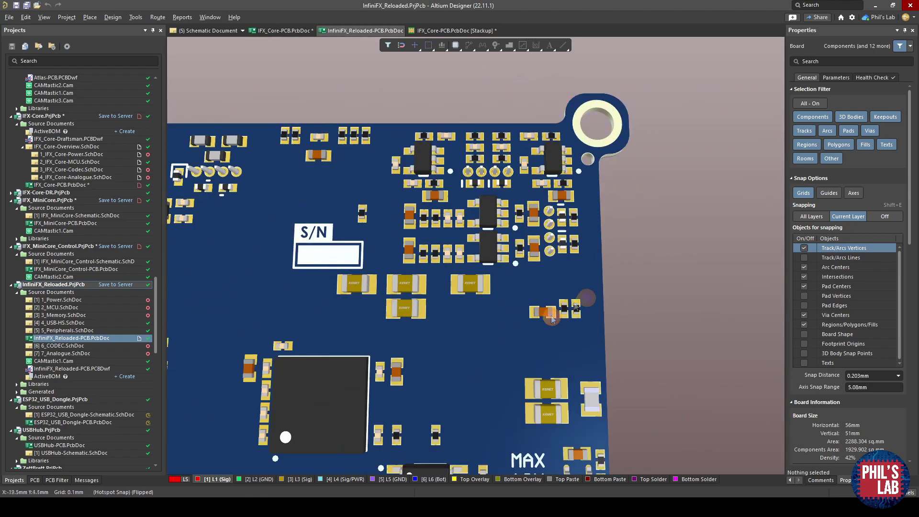
shift+right_drag(410, 134, 418, 157)
key(0)
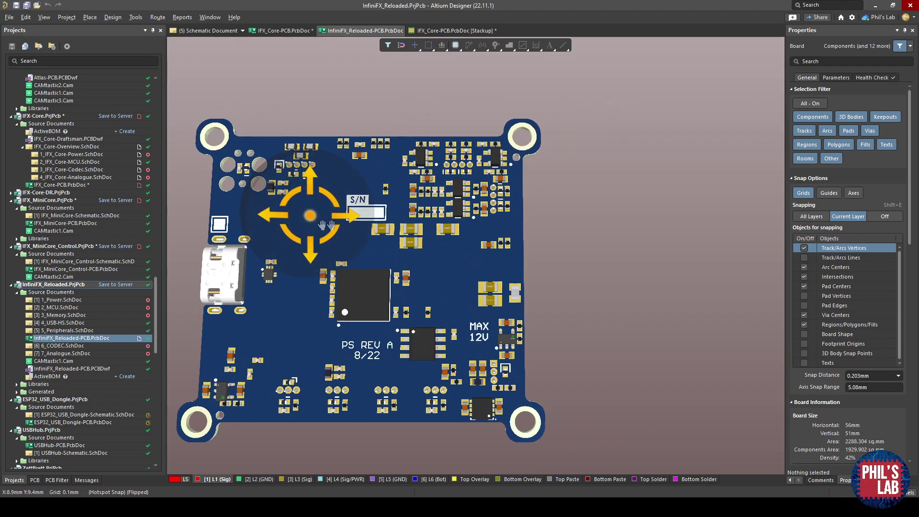
shift+right_drag(309, 214, 551, 230)
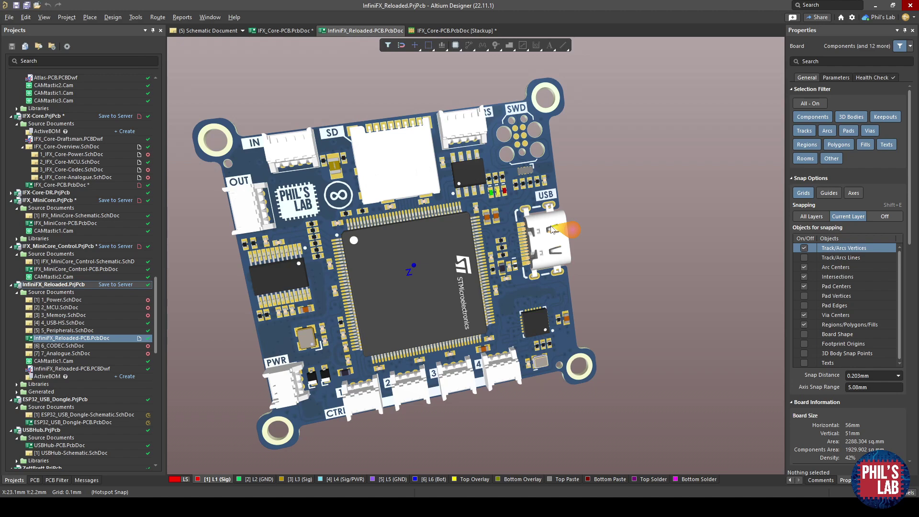
key(ctrl+Tab)
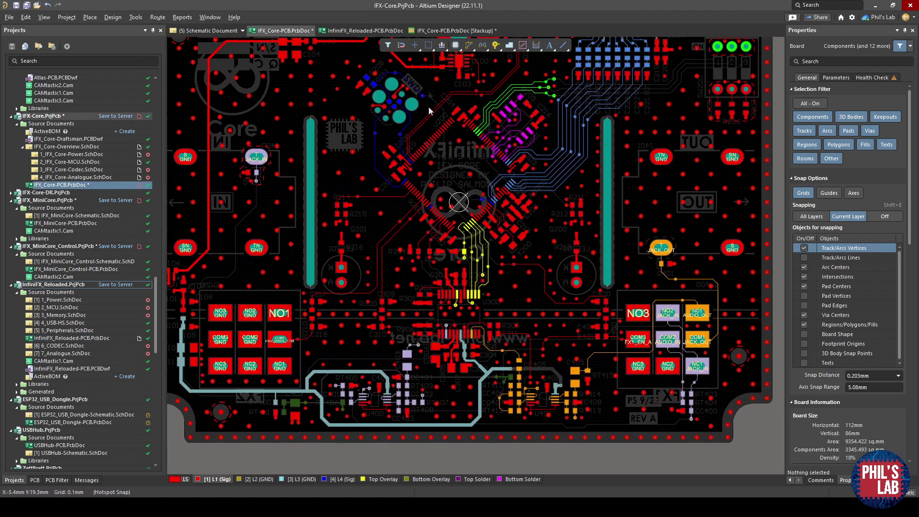
Inspect the row of GND vias near C217 and R300, then pan to the board's right side.
click(381, 483)
ctrl+scroll(325, 314, up, 5)
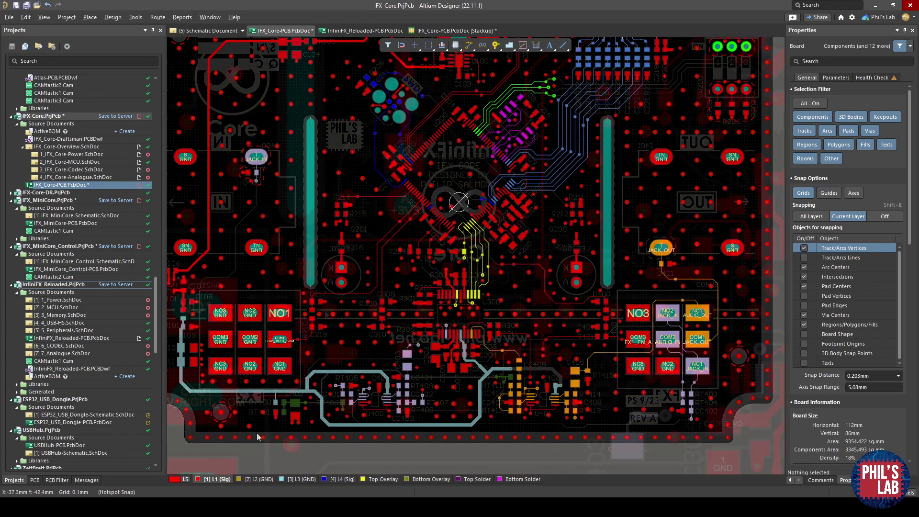
ctrl+scroll(325, 314, up, 3)
click(329, 312)
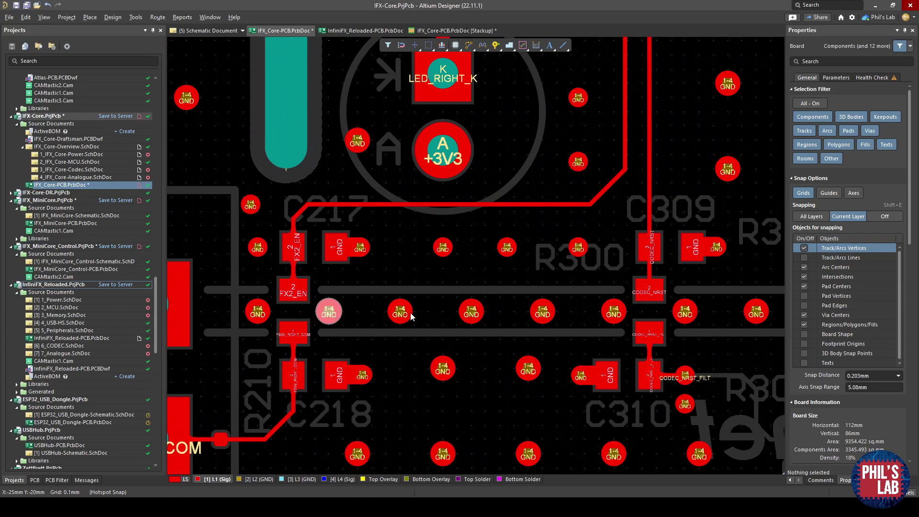
click(400, 312)
click(472, 313)
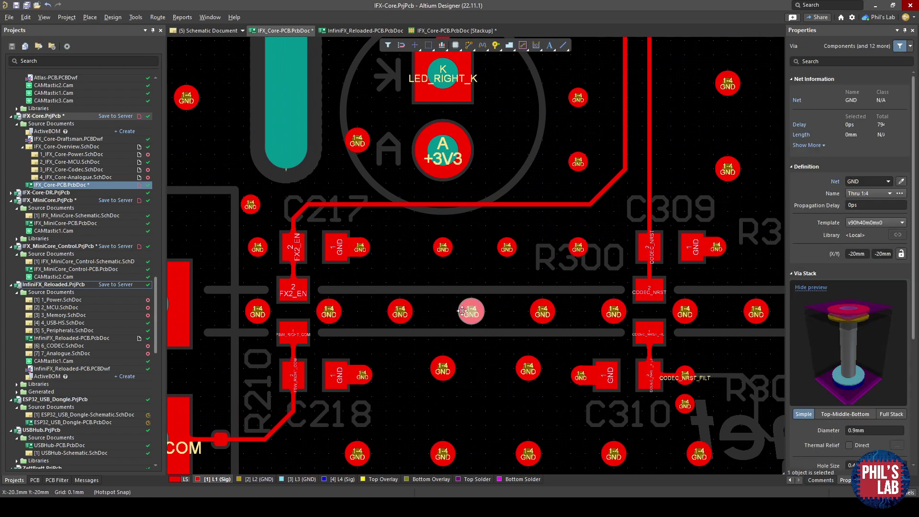
ctrl+scroll(258, 312, down, 3)
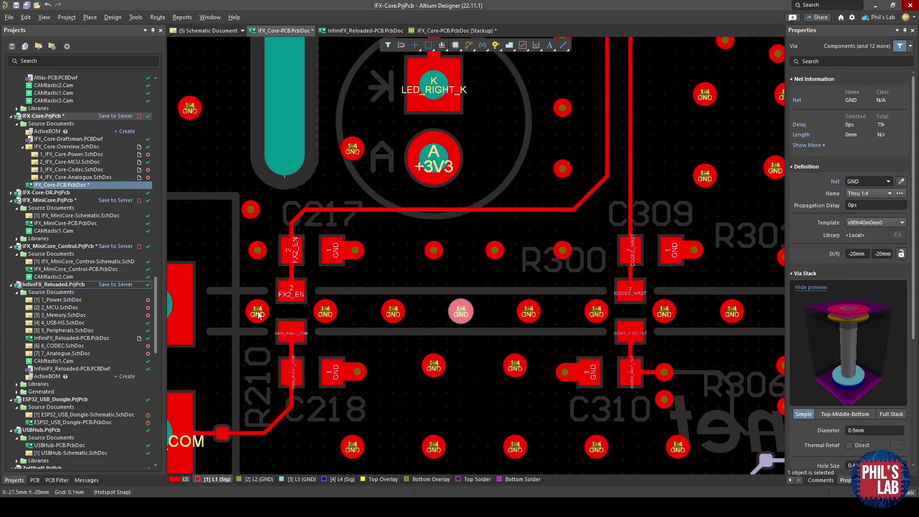
ctrl+scroll(259, 311, down, 4)
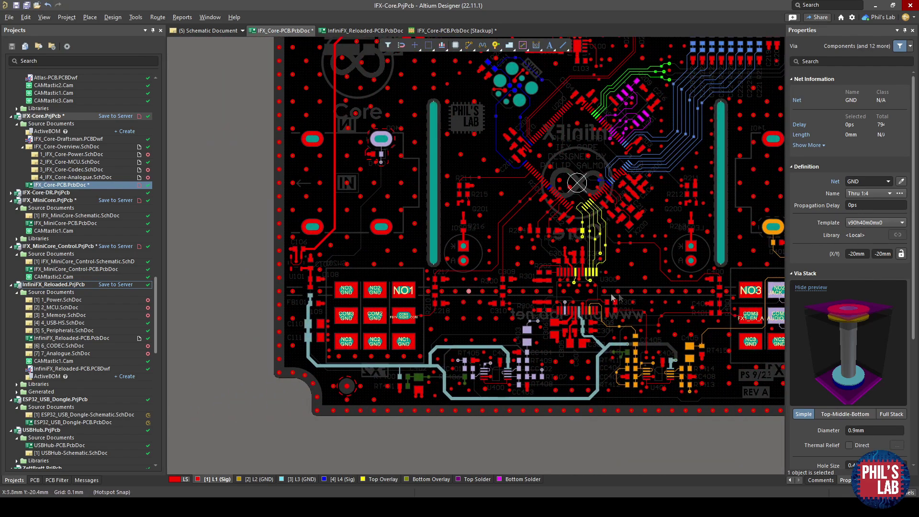
right_drag(545, 298, 384, 302)
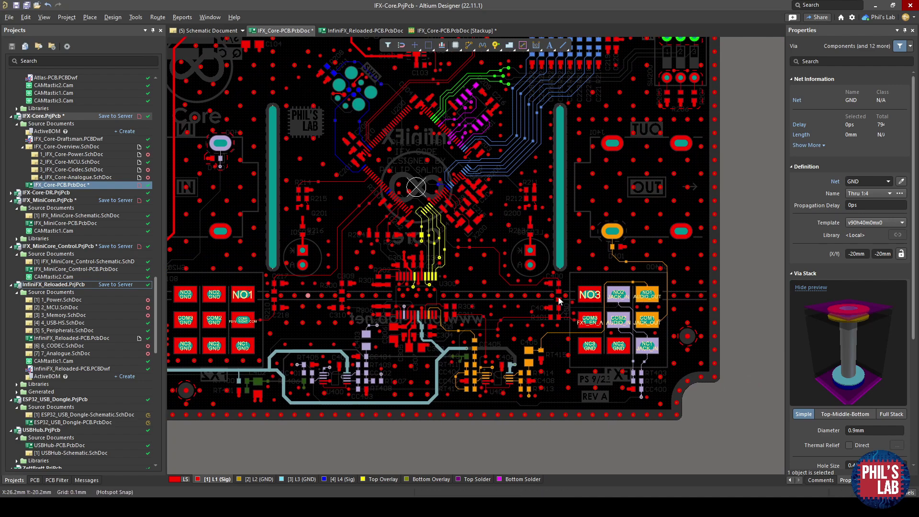
ctrl+scroll(558, 301, up, 3)
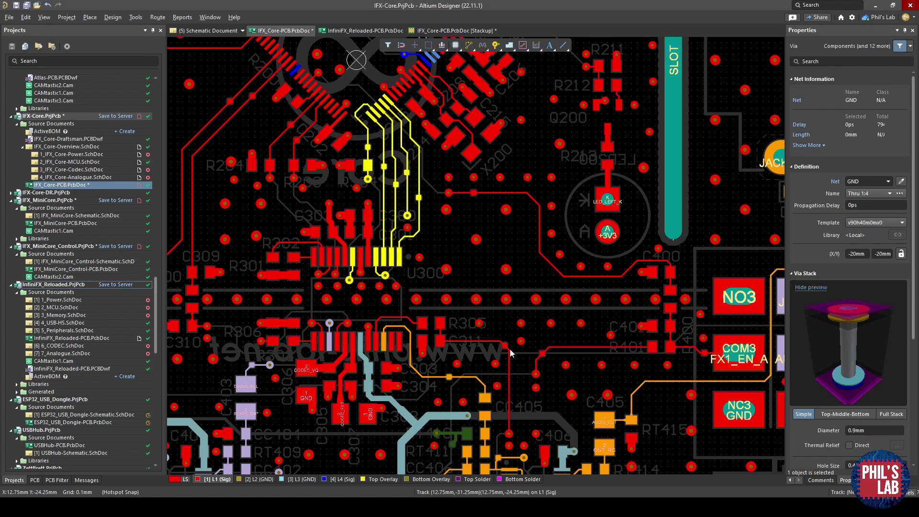
ctrl+scroll(546, 296, up, 2)
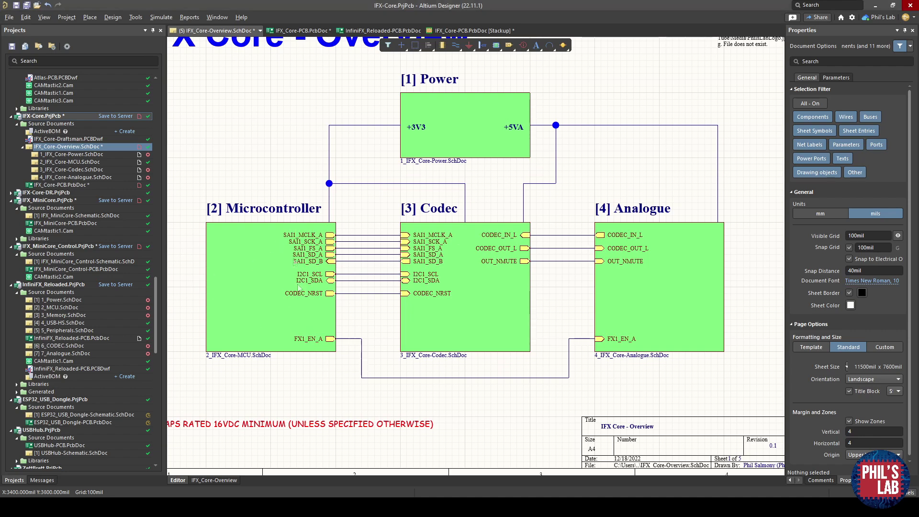
Inspect the Microcontroller and Analogue sheet symbols and the FX1_EN_A wire, then open the Analogue schematic.
click(265, 251)
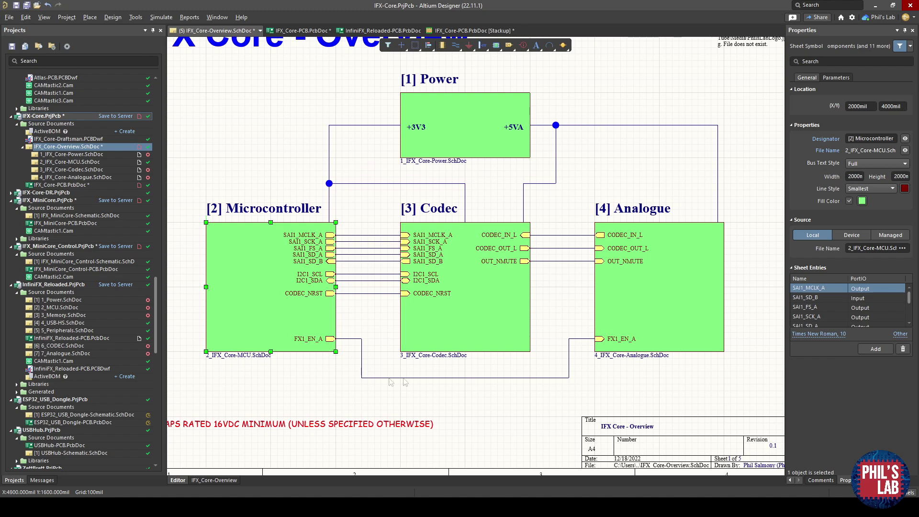
click(624, 309)
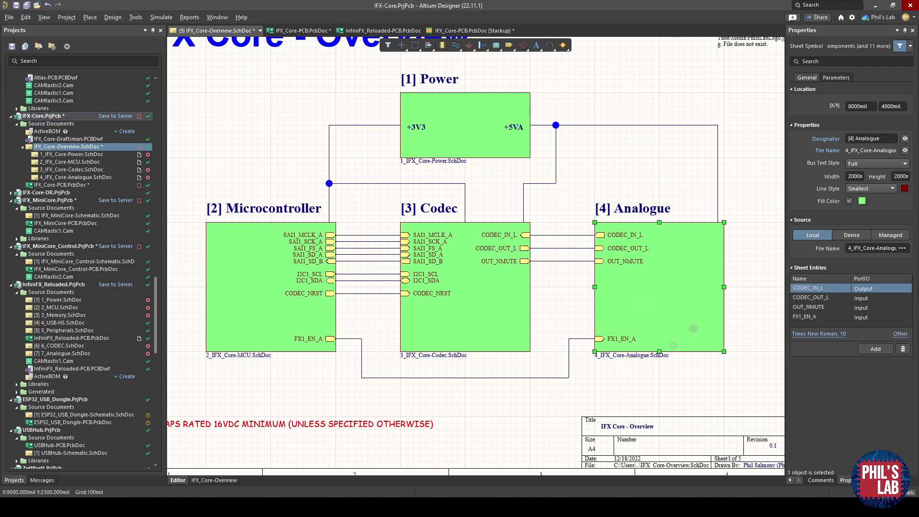
click(343, 339)
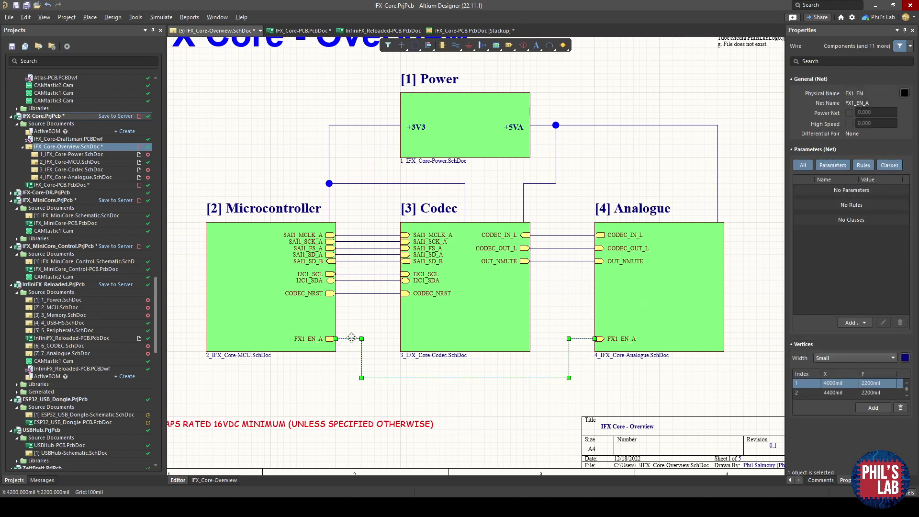
click(575, 347)
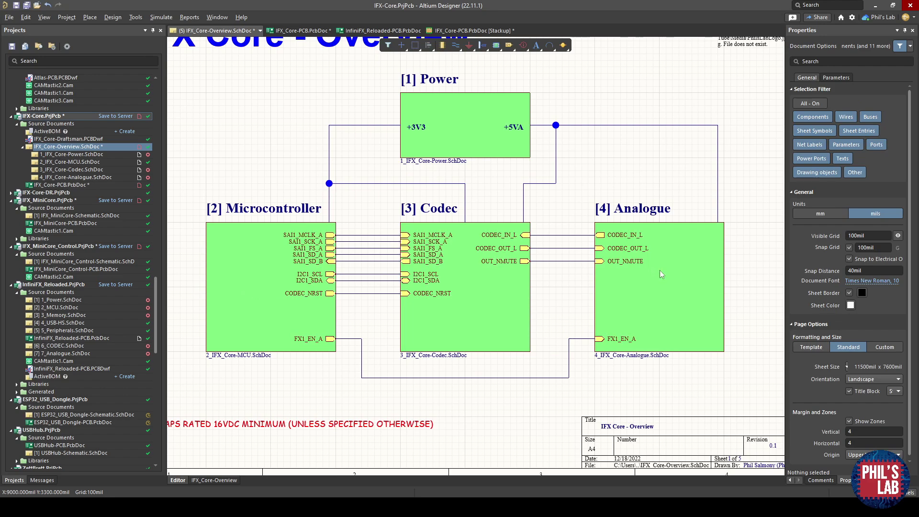
click(98, 162)
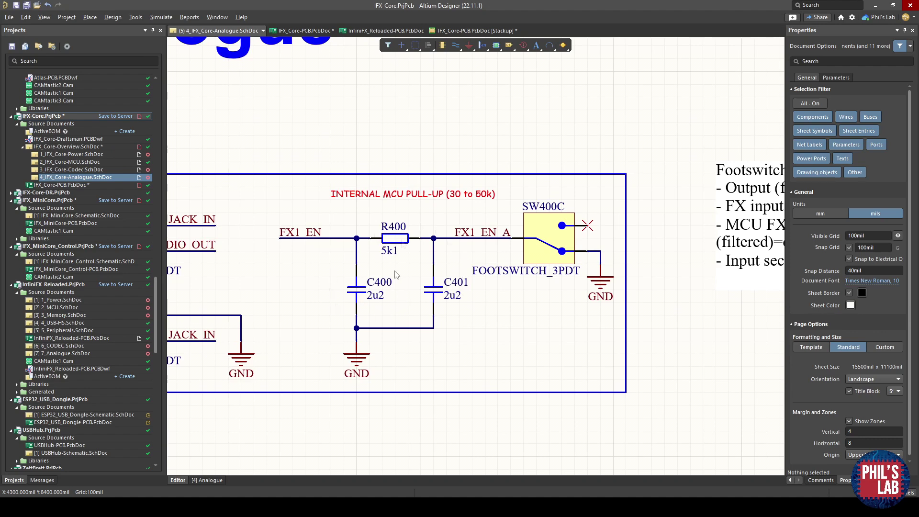
click(397, 238)
click(435, 287)
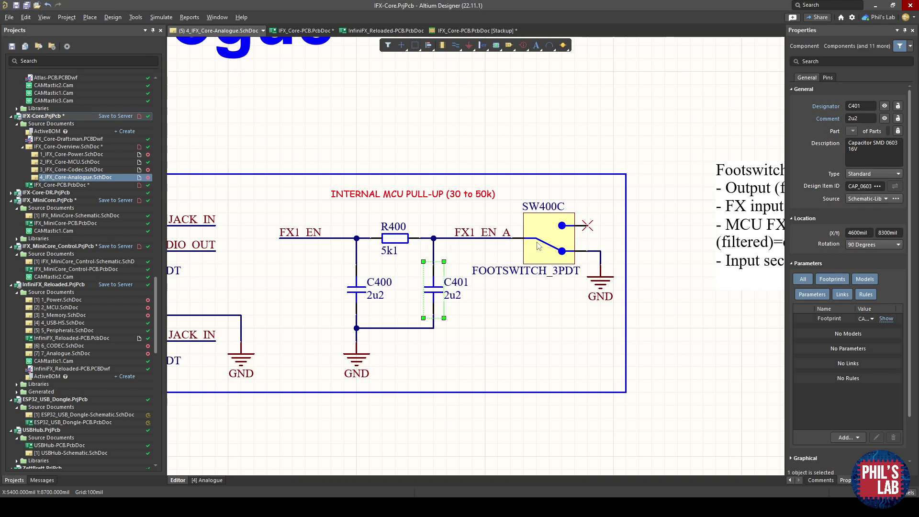
click(394, 240)
click(357, 293)
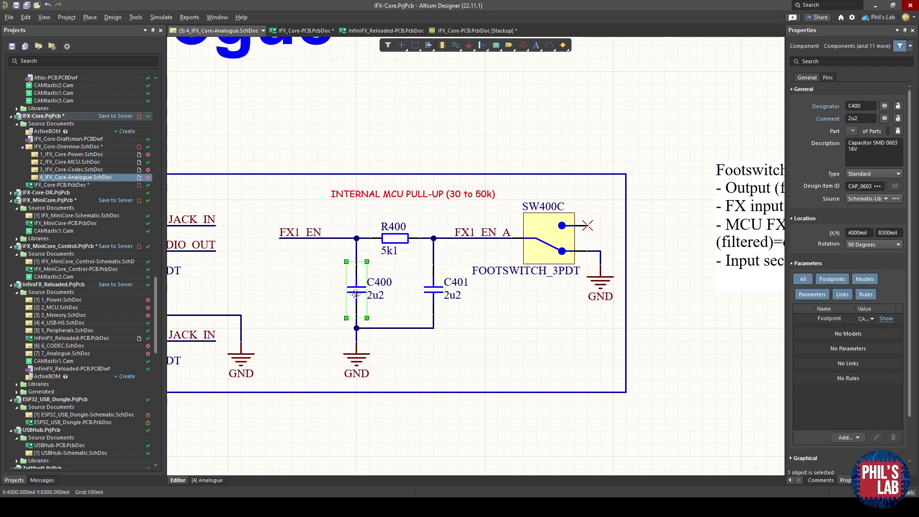
click(396, 239)
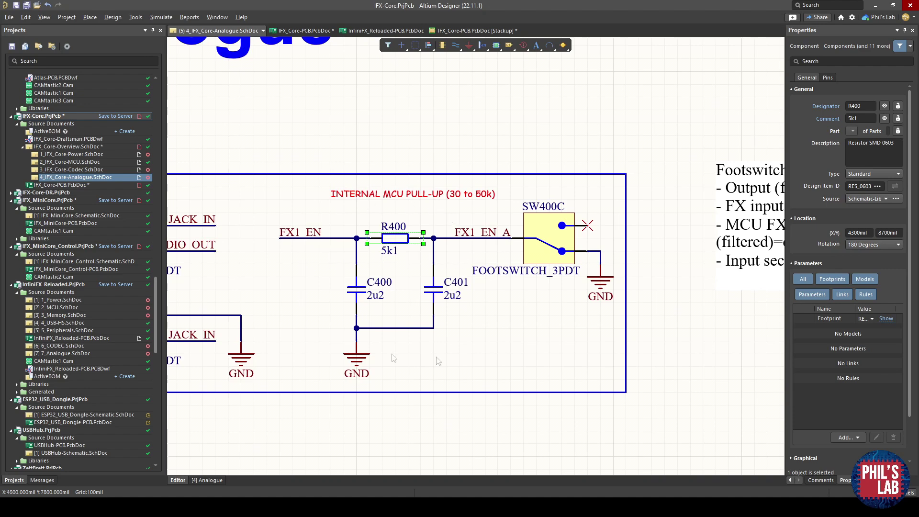
click(356, 289)
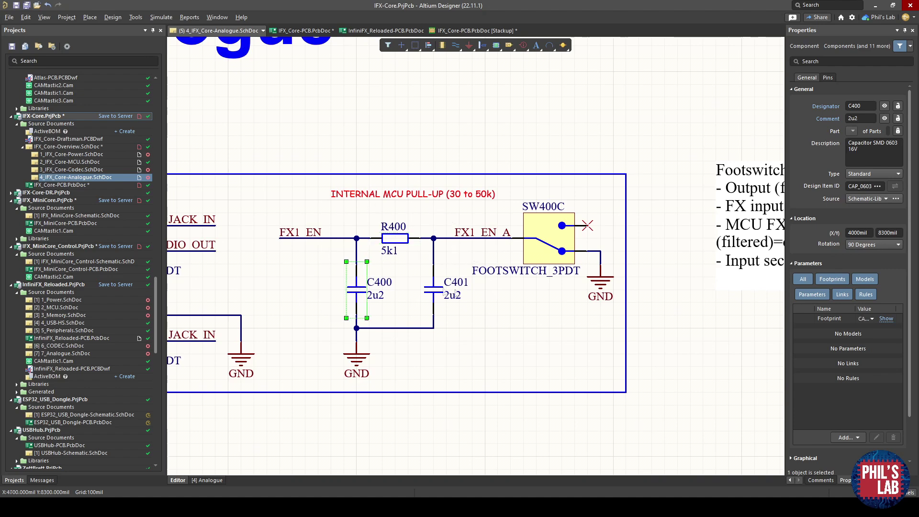
click(333, 292)
click(356, 287)
click(429, 310)
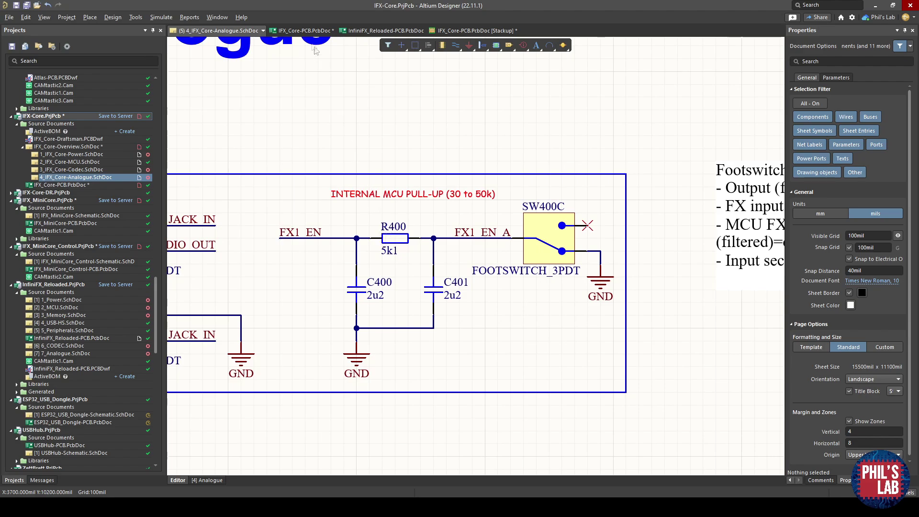
Zoom and pan the 3D board view to inspect C217, R210 and C218.
click(310, 32)
ctrl+scroll(362, 348, up, 5)
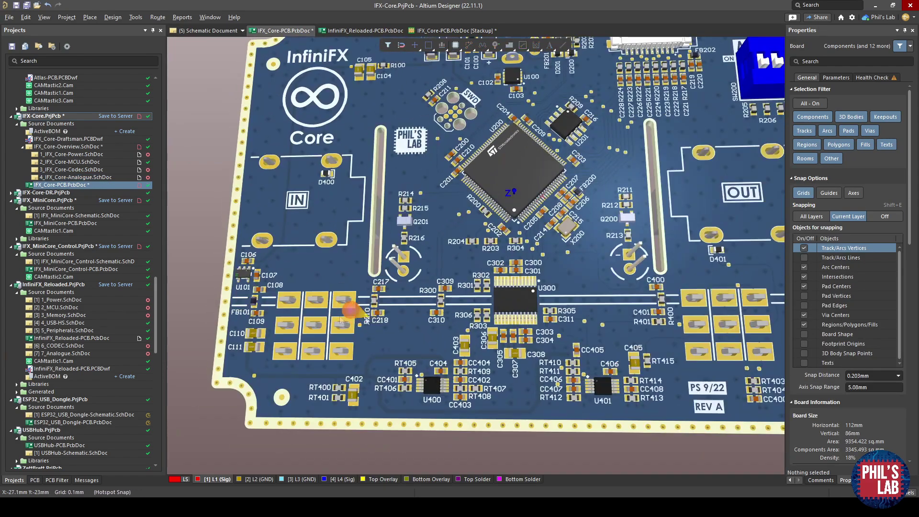
ctrl+scroll(327, 276, up, 3)
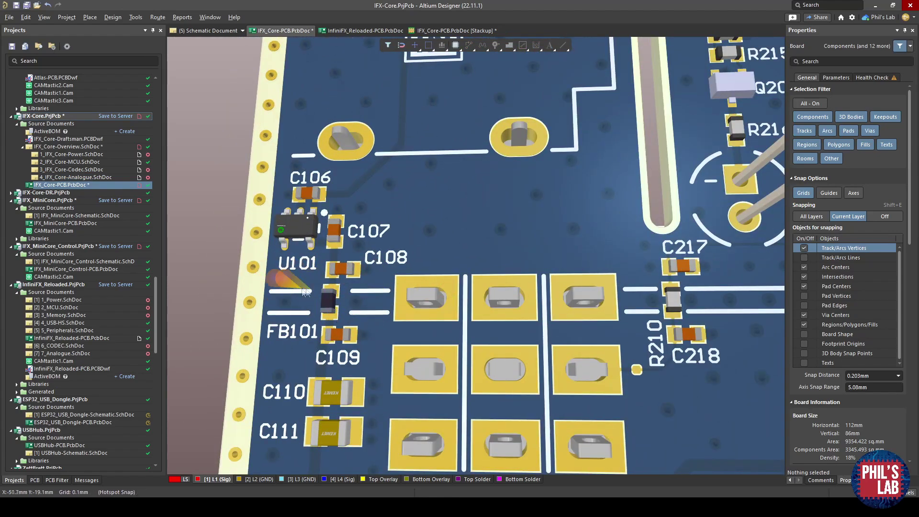
right_drag(712, 310, 346, 312)
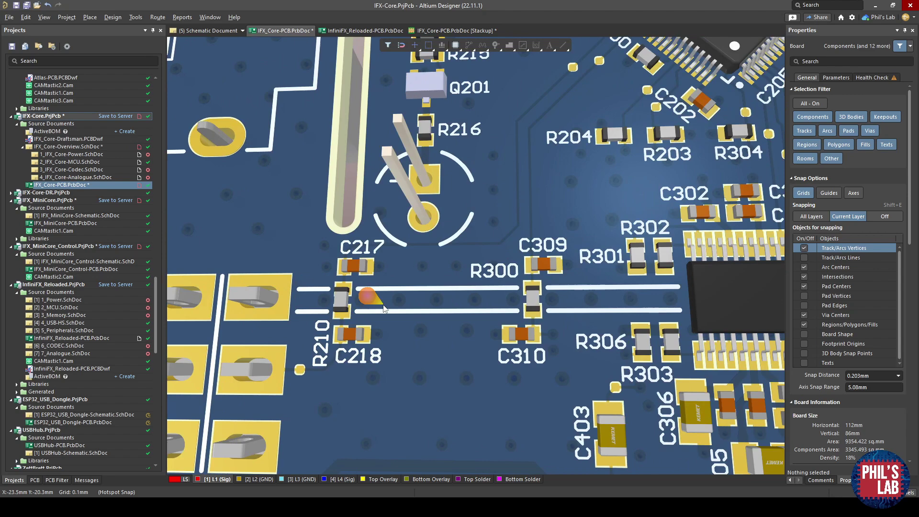
ctrl+scroll(342, 270, up, 4)
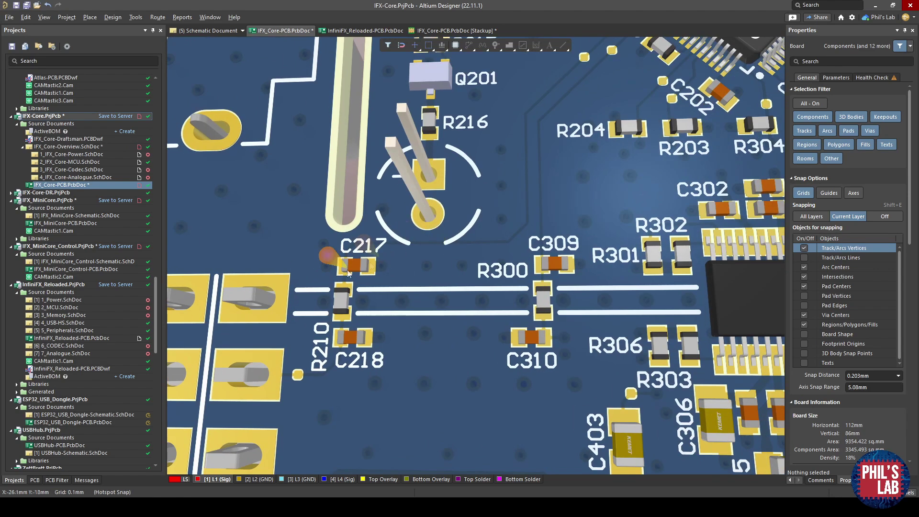
right_drag(360, 286, 390, 248)
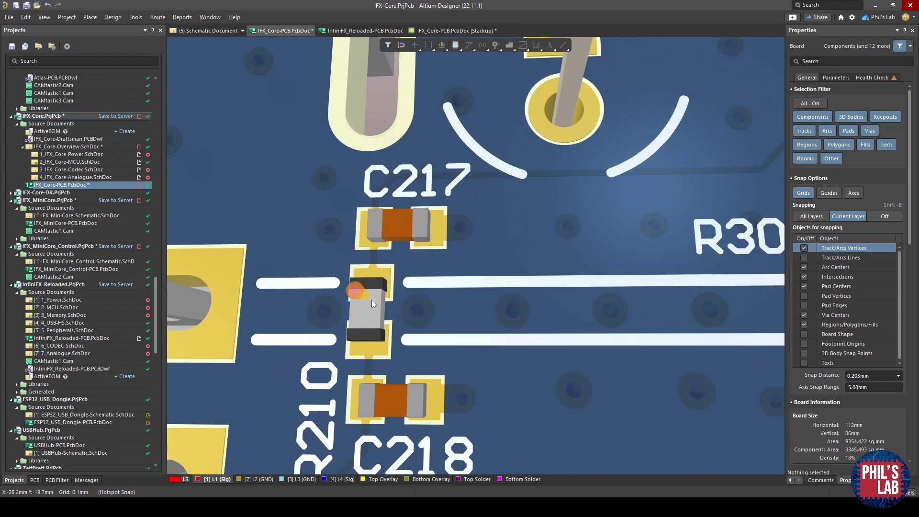
right_drag(371, 299, 415, 204)
click(501, 267)
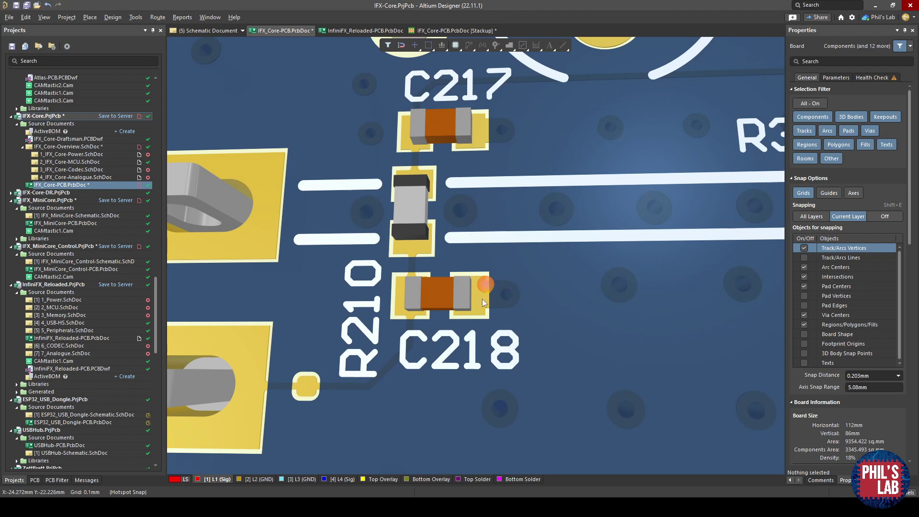
scroll(506, 299, up, 1)
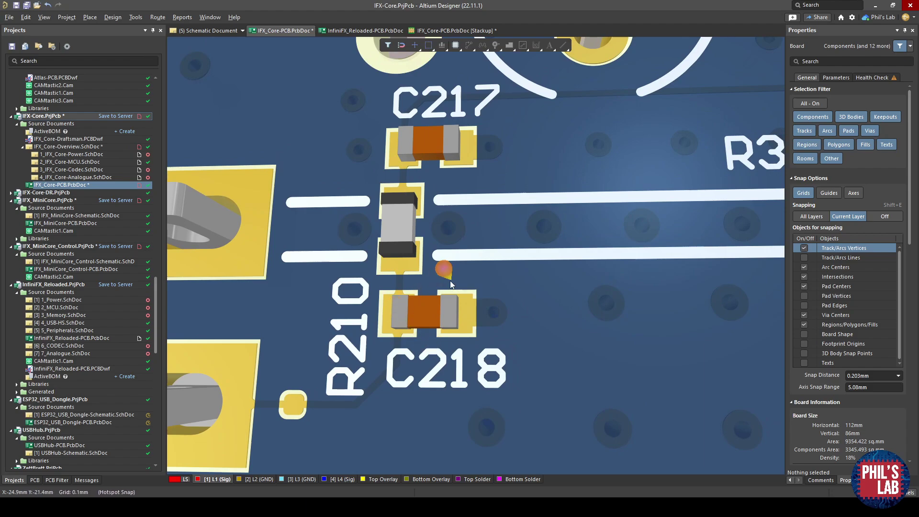
ctrl+scroll(450, 280, down, 5)
ctrl+scroll(450, 286, down, 2)
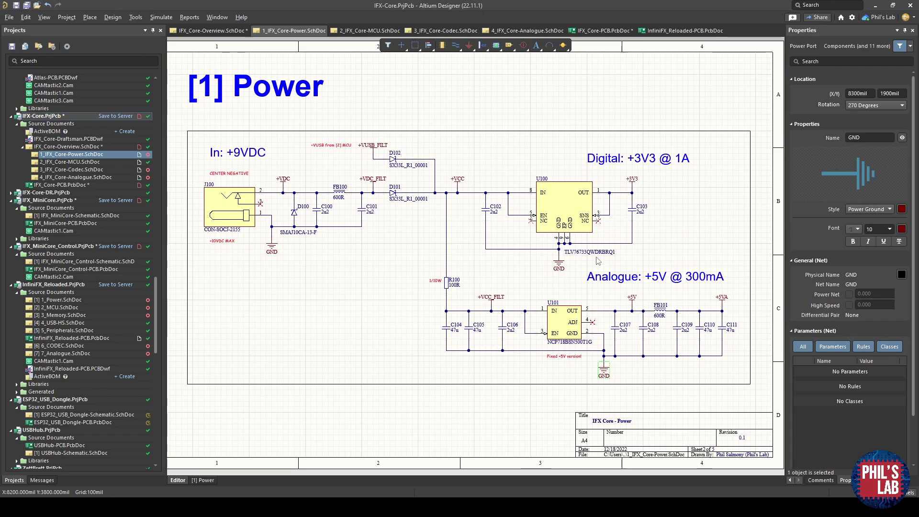
ctrl+scroll(646, 215, up, 1)
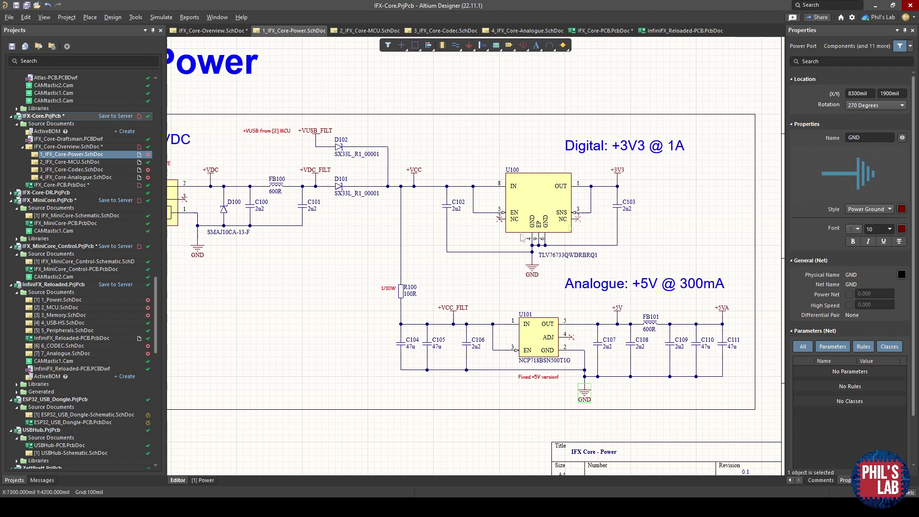
key(ctrl+Page_Down)
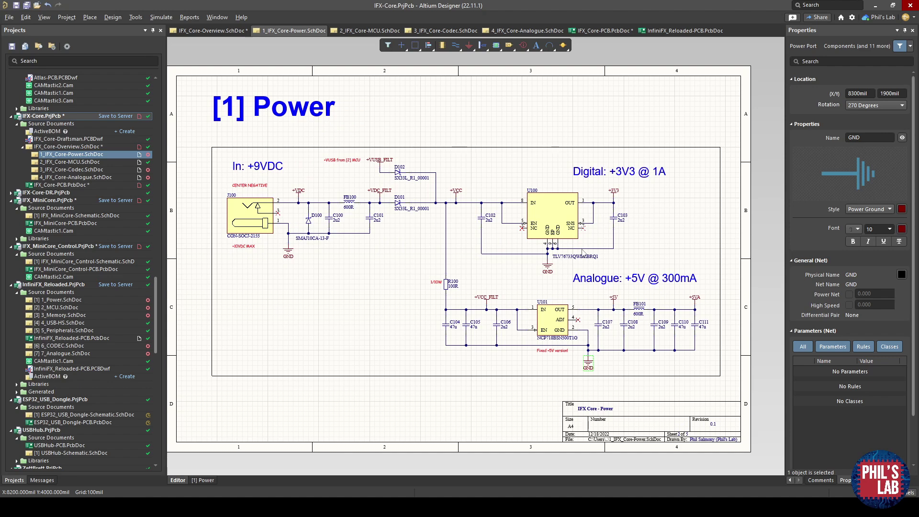
ctrl+scroll(583, 252, up, 2)
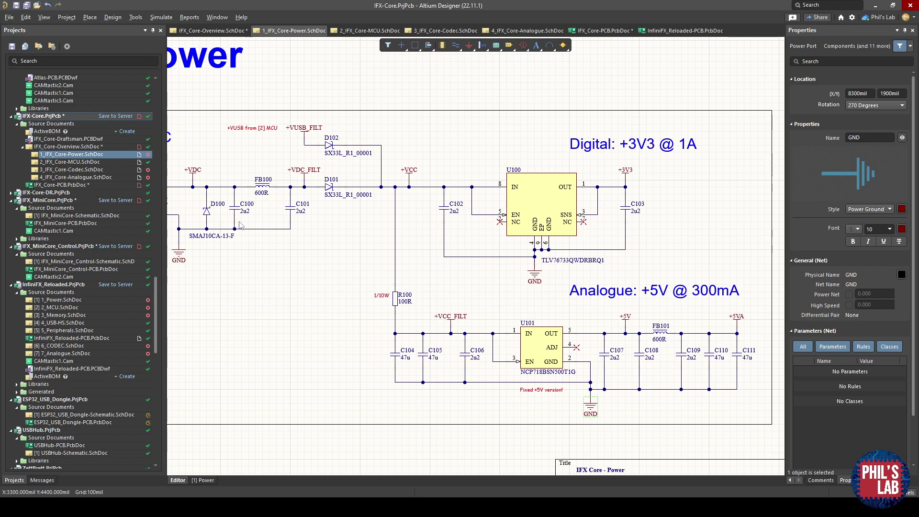
ctrl+scroll(242, 211, up, 2)
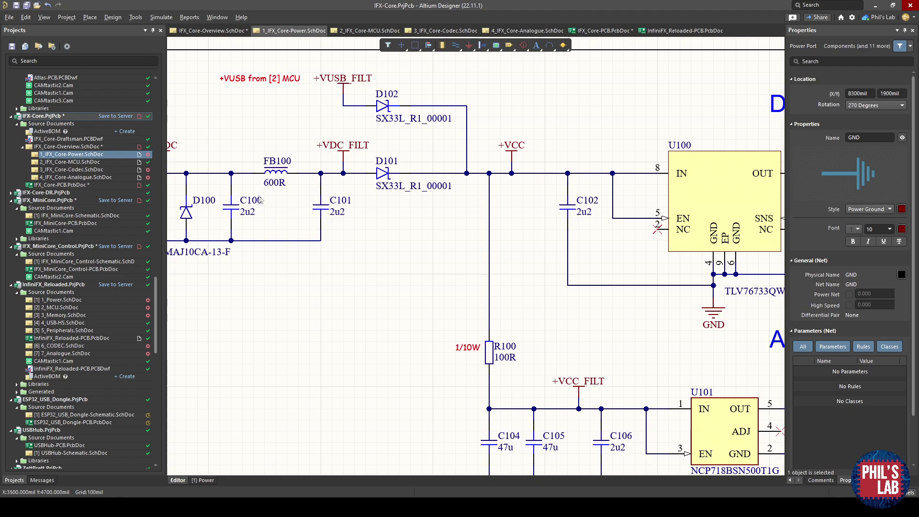
right_drag(260, 161, 445, 184)
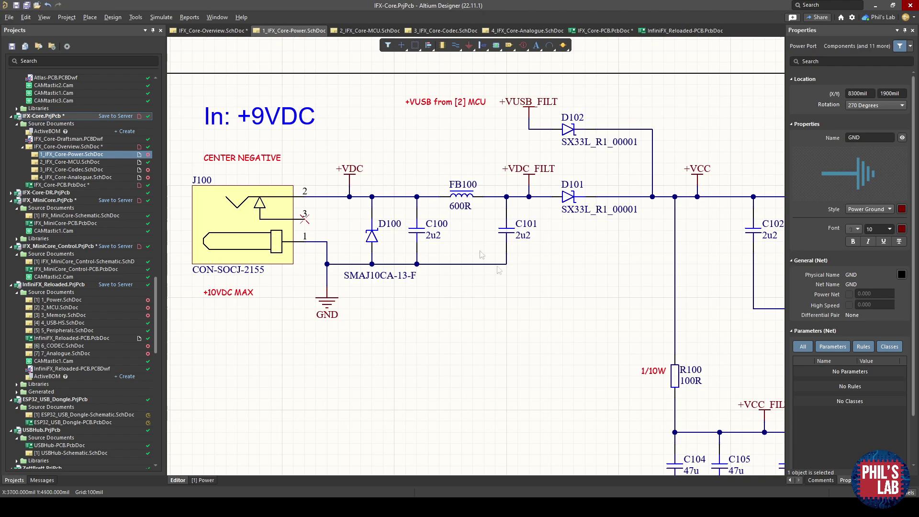
right_drag(481, 254, 247, 177)
right_drag(557, 173, 479, 191)
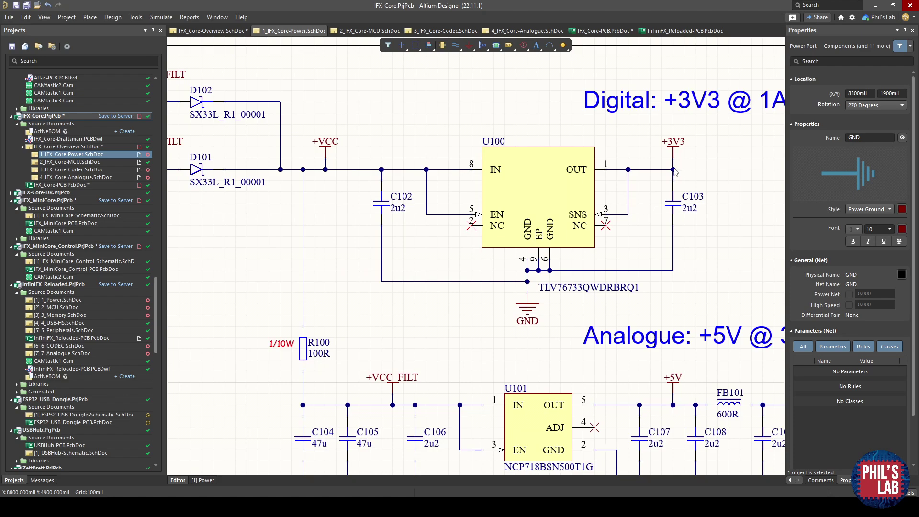
right_drag(342, 379, 383, 330)
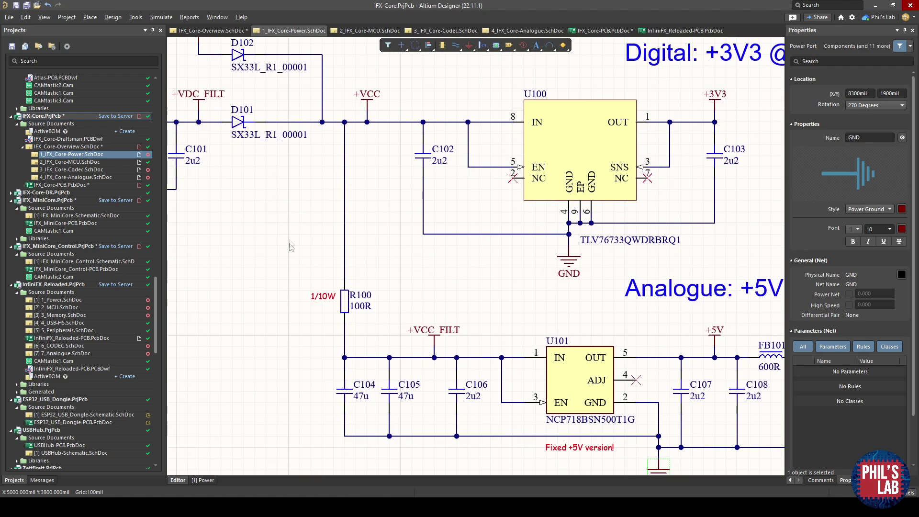
right_drag(353, 125, 452, 121)
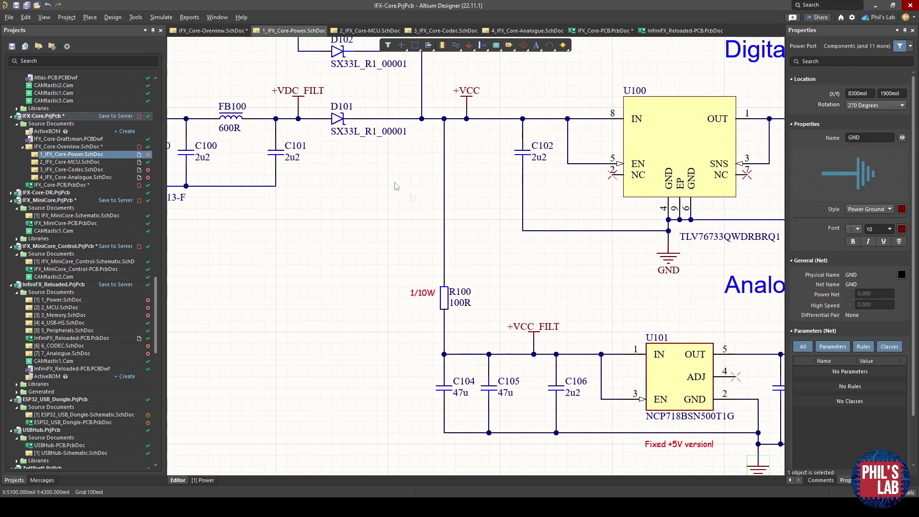
right_drag(467, 293, 449, 234)
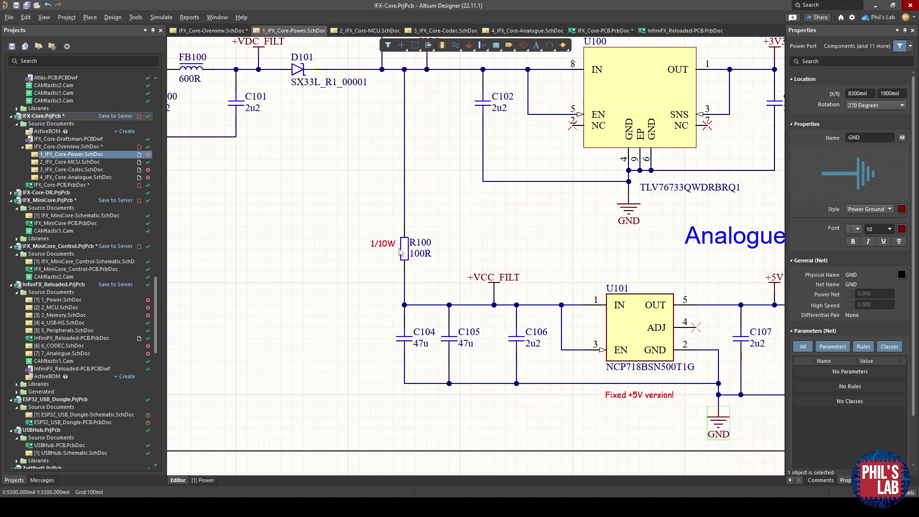
right_drag(398, 254, 389, 286)
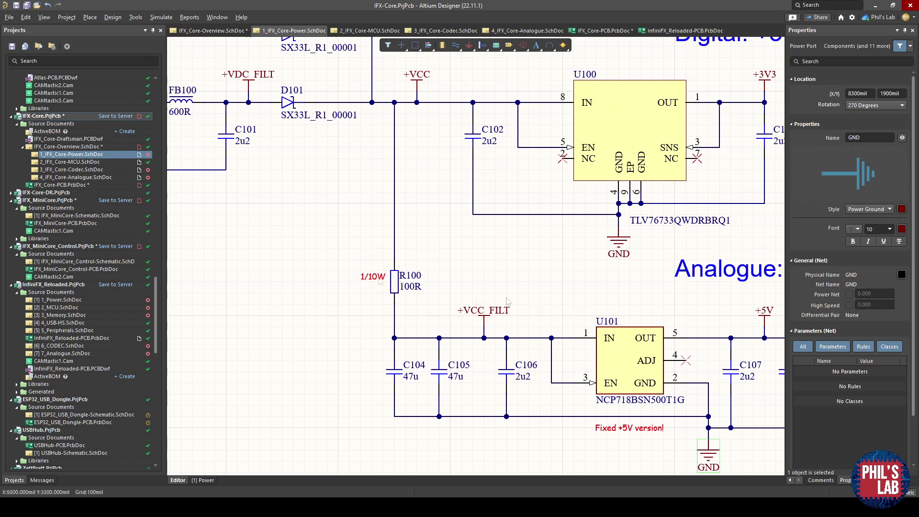
right_drag(577, 413, 498, 391)
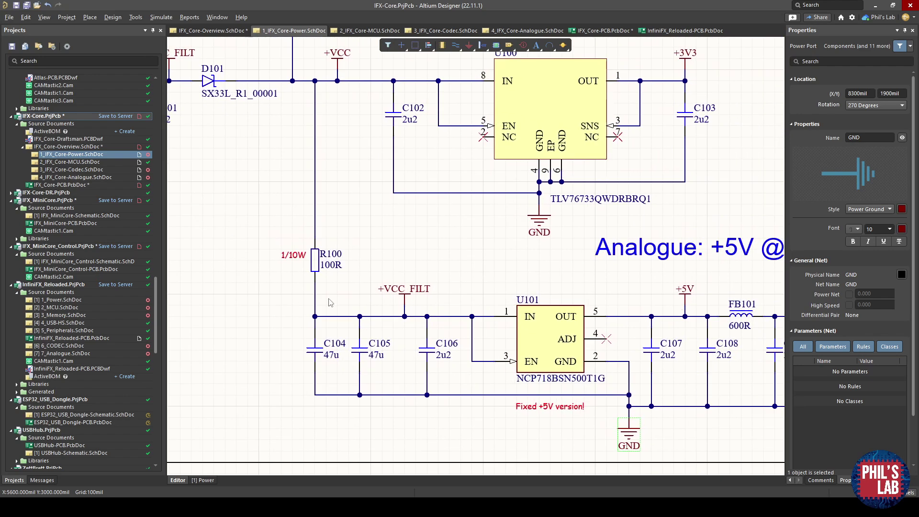
ctrl+scroll(302, 297, up, 1)
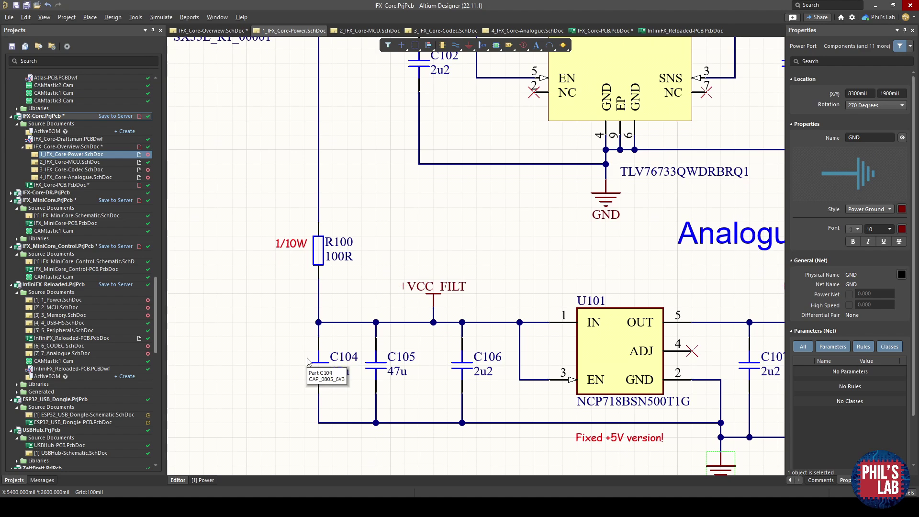
ctrl+scroll(308, 360, down, 3)
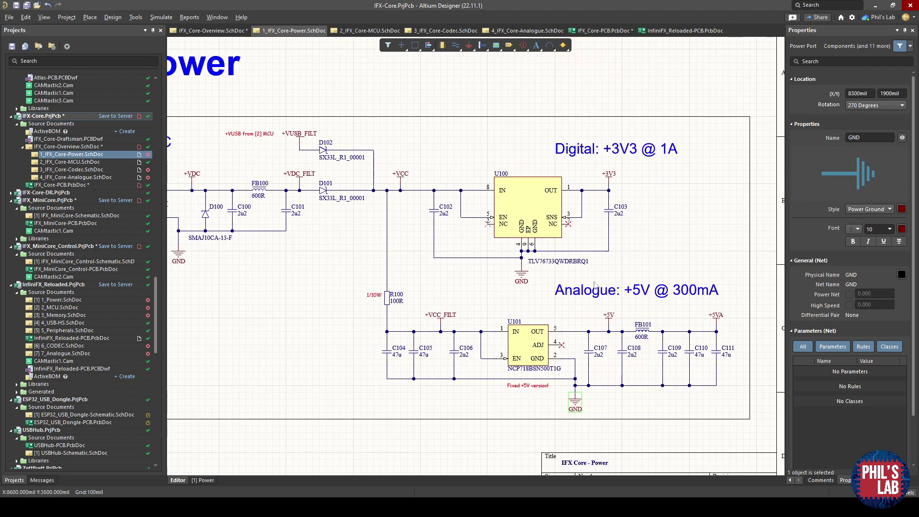
Return to the 3D board, orbit side-on and pan to D100–D102 and FB100.
click(621, 33)
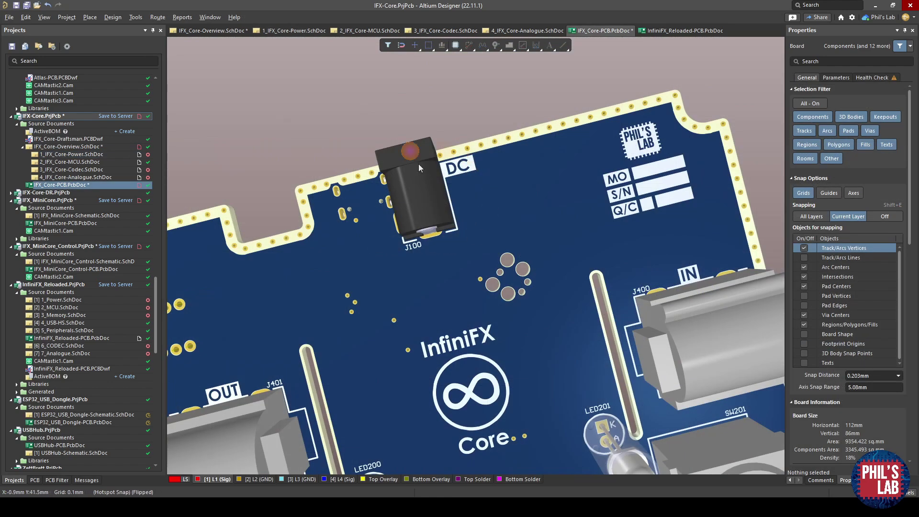
shift+right_drag(333, 249, 402, 221)
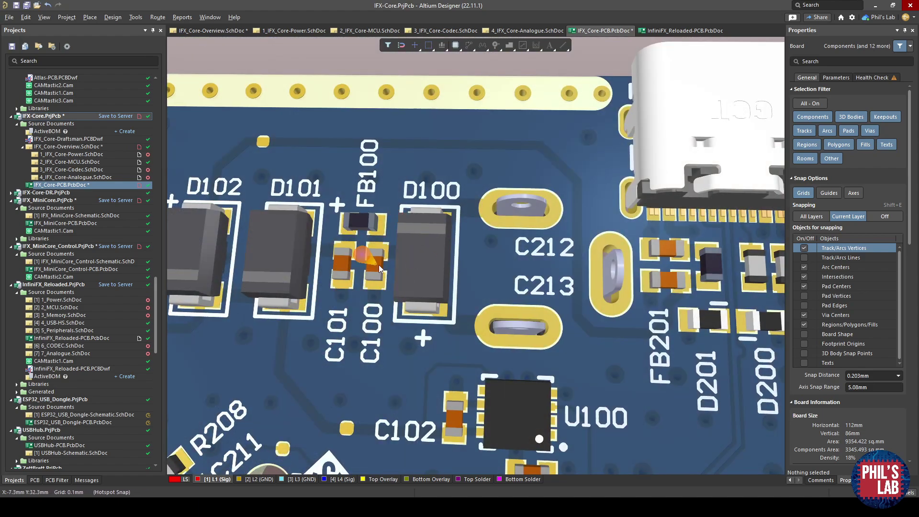
right_drag(378, 265, 560, 247)
ctrl+scroll(487, 226, down, 4)
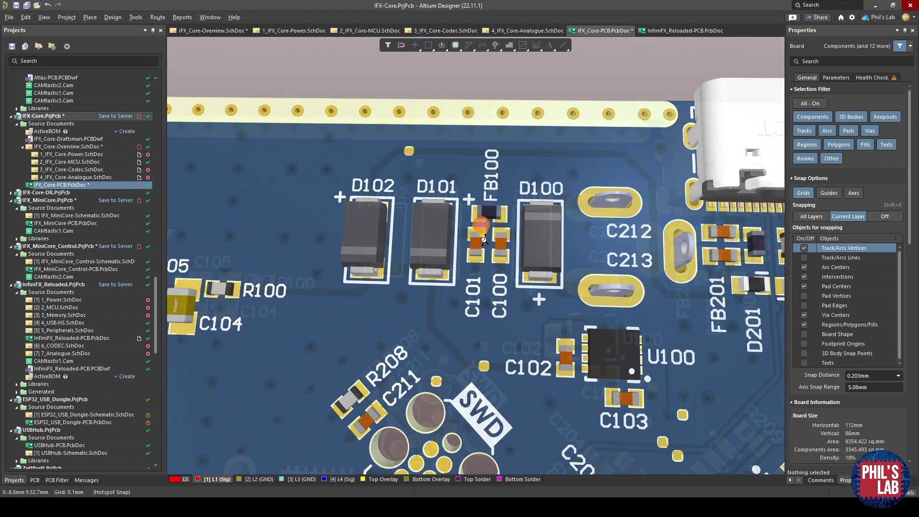
ctrl+scroll(491, 242, up, 3)
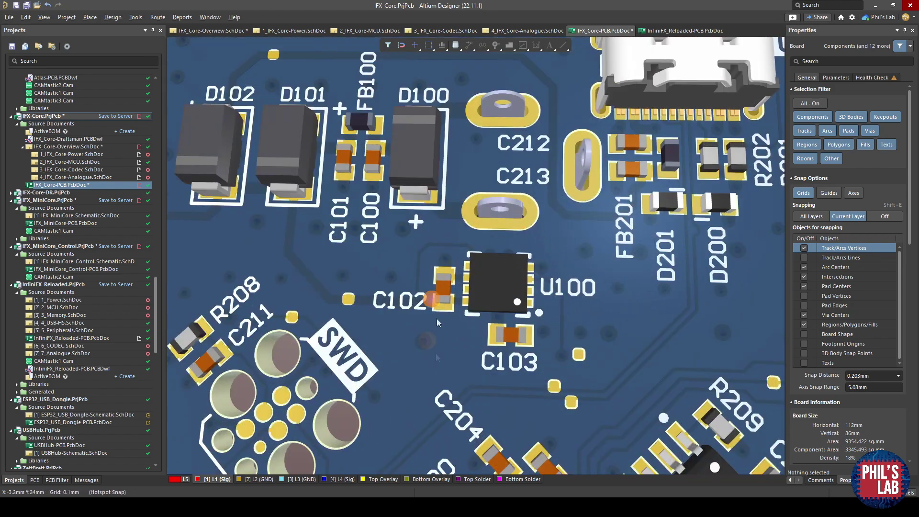
ctrl+scroll(526, 264, down, 5)
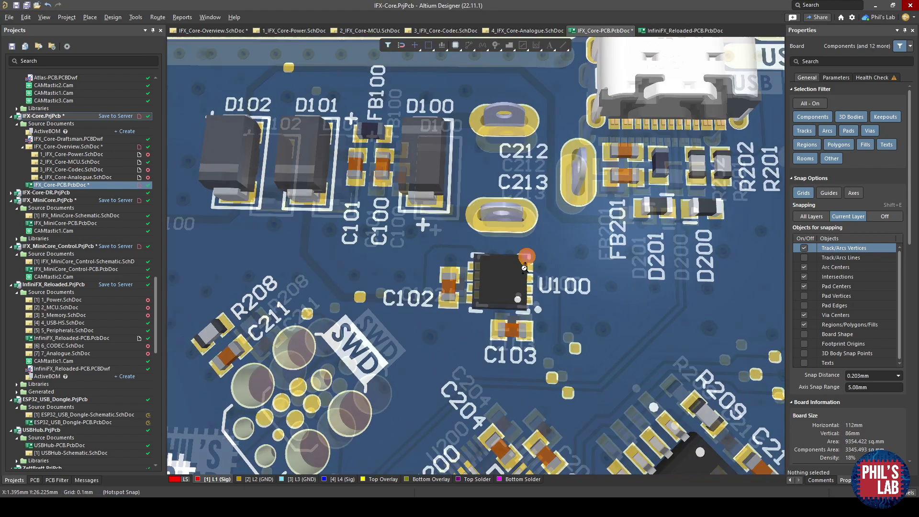
ctrl+scroll(387, 263, up, 4)
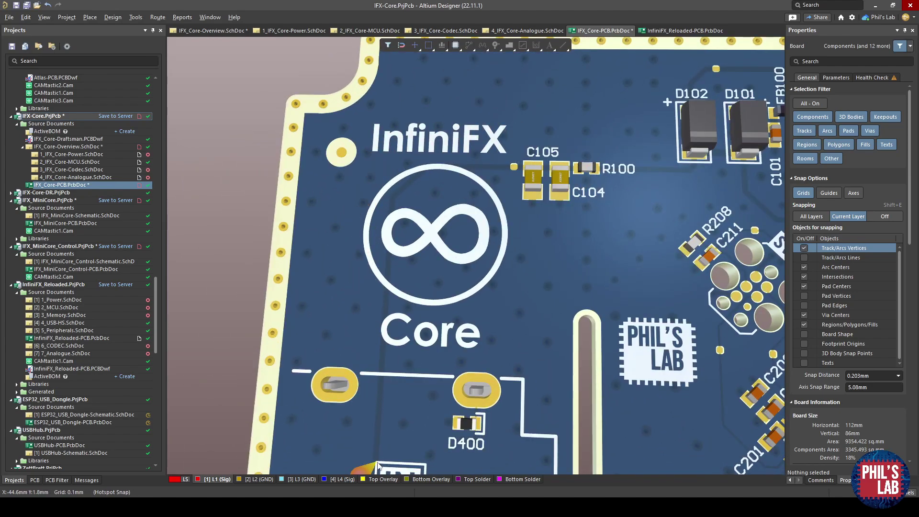
Pan the 3D view across U101, C106–C109, FB101 and C111.
right_drag(378, 401, 480, 116)
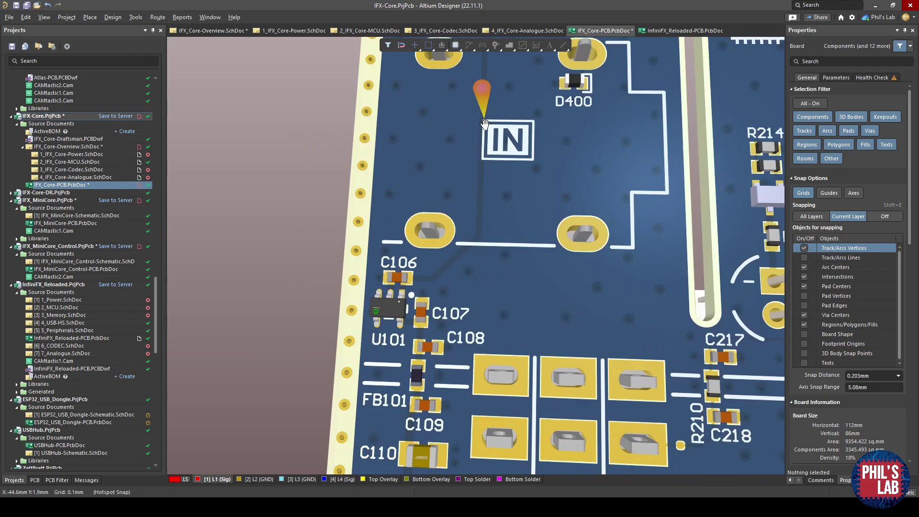
ctrl+scroll(431, 287, up, 3)
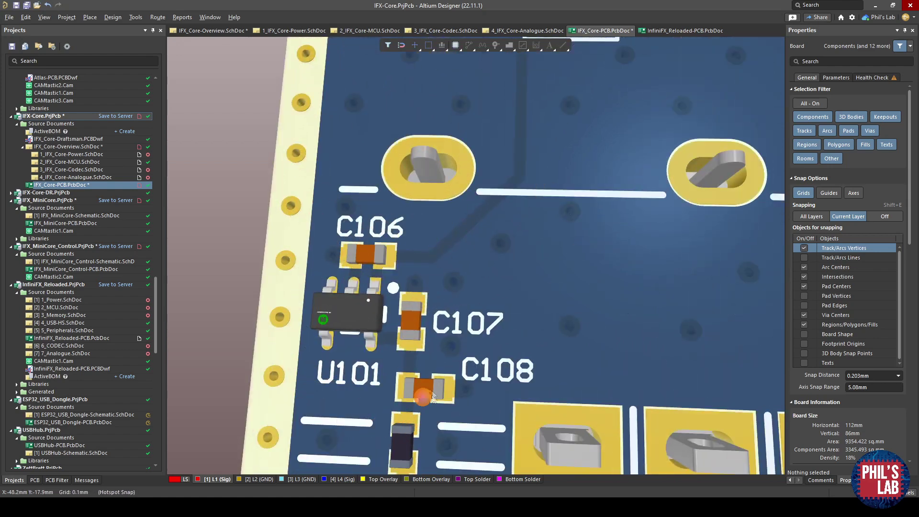
right_drag(332, 392, 352, 254)
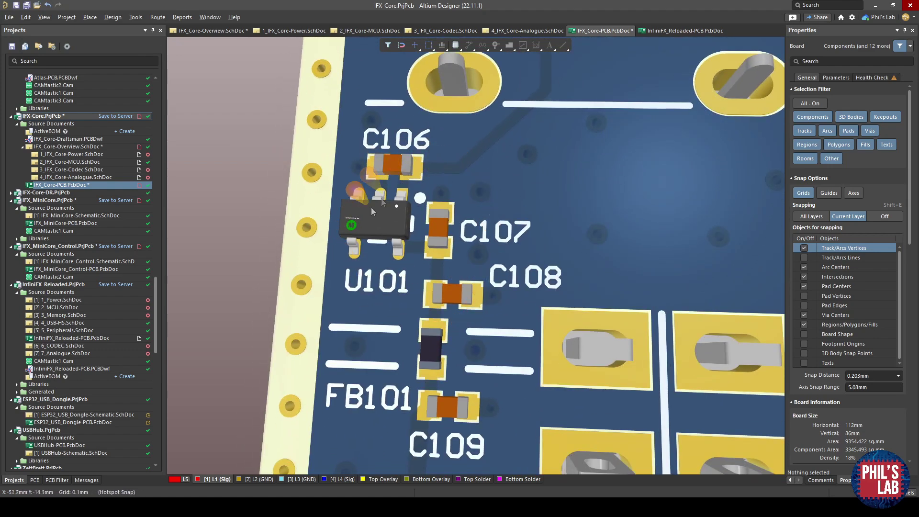
ctrl+scroll(475, 286, down, 1)
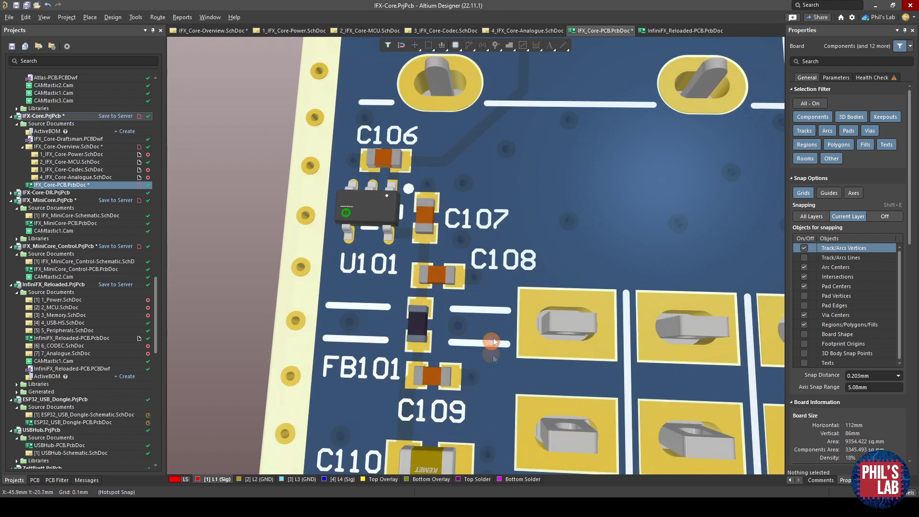
right_drag(445, 418, 412, 322)
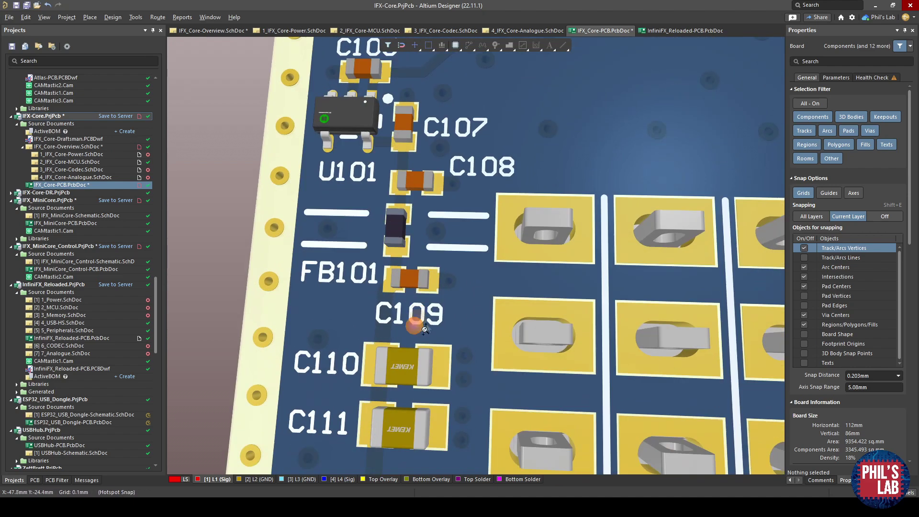
ctrl+scroll(412, 323, down, 2)
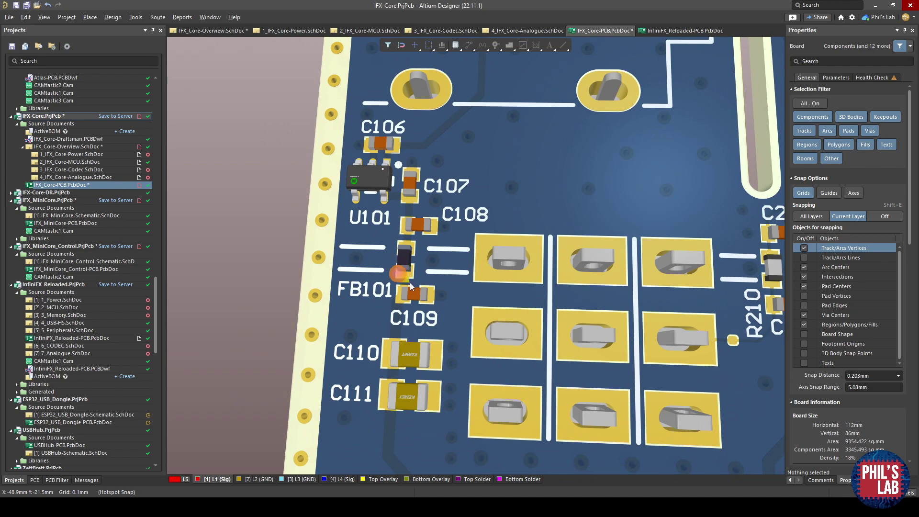
ctrl+scroll(409, 287, down, 1)
ctrl+scroll(409, 286, down, 4)
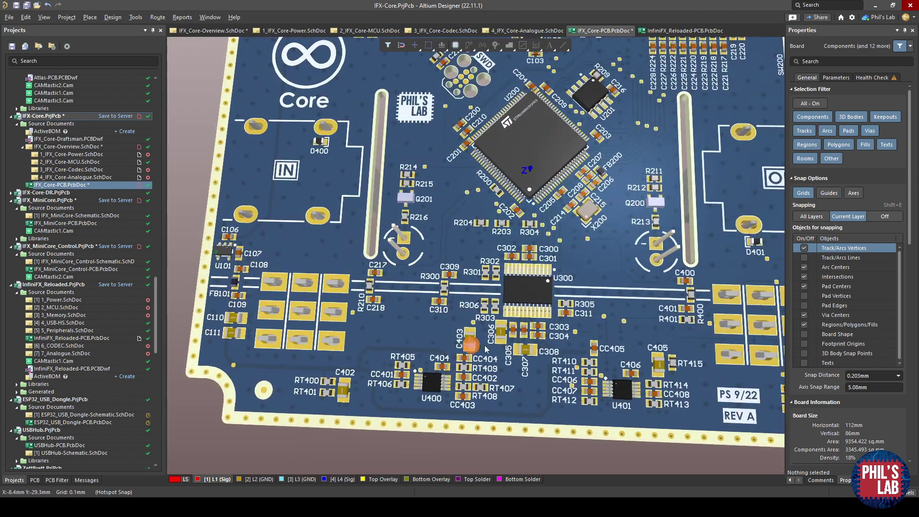
Zoom out of the 3D board view.
ctrl+scroll(602, 324, down, 1)
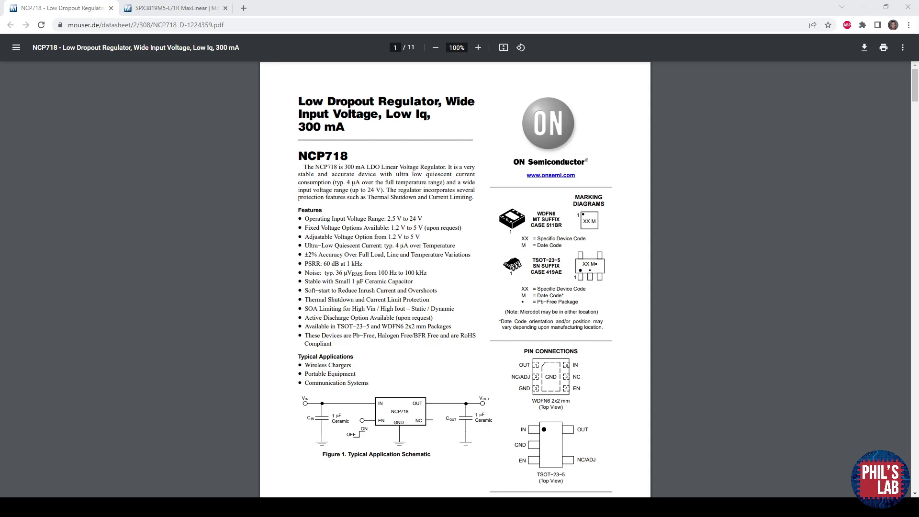
Zoom the NCP718 datasheet to 150% and scroll down to its features.
click(477, 48)
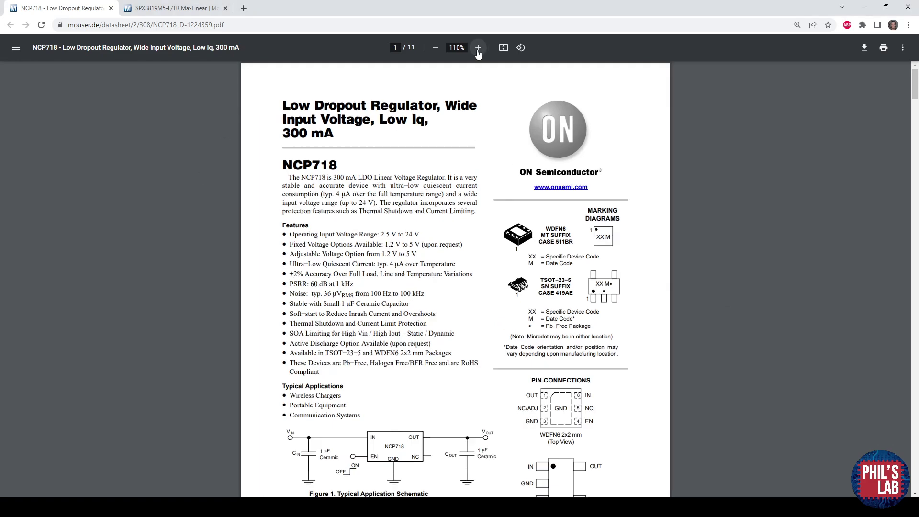
click(478, 47)
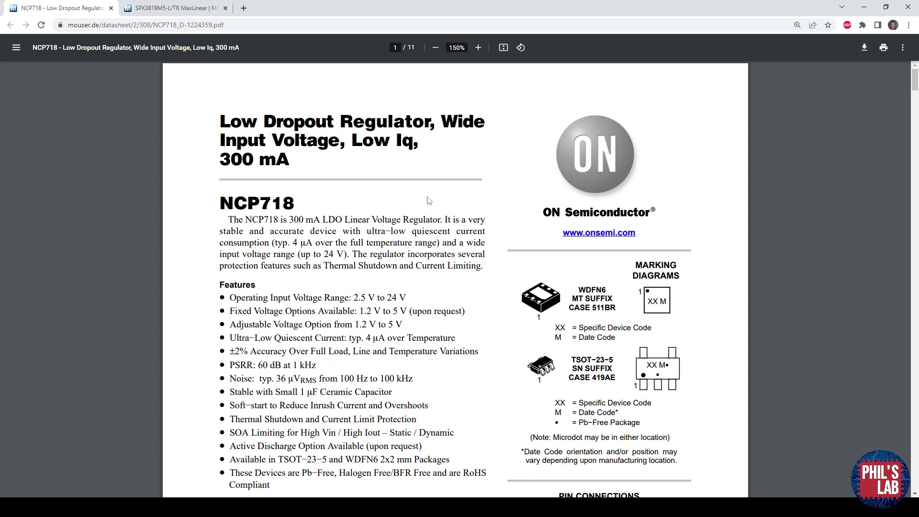
scroll(349, 321, down, 1)
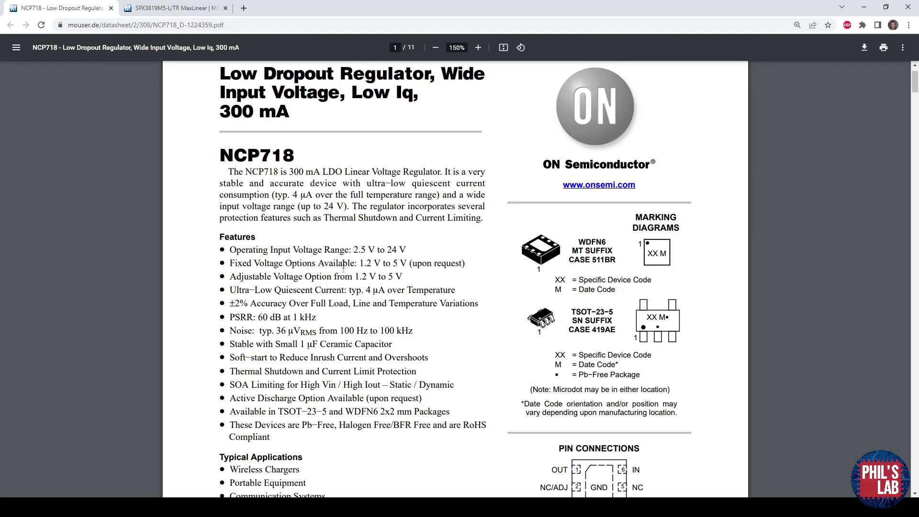
Highlight the NCP718's 36 µVRMS noise and 60 dB PSRR at 1 kHz figures, then view SPX3819.
drag(230, 330, 415, 330)
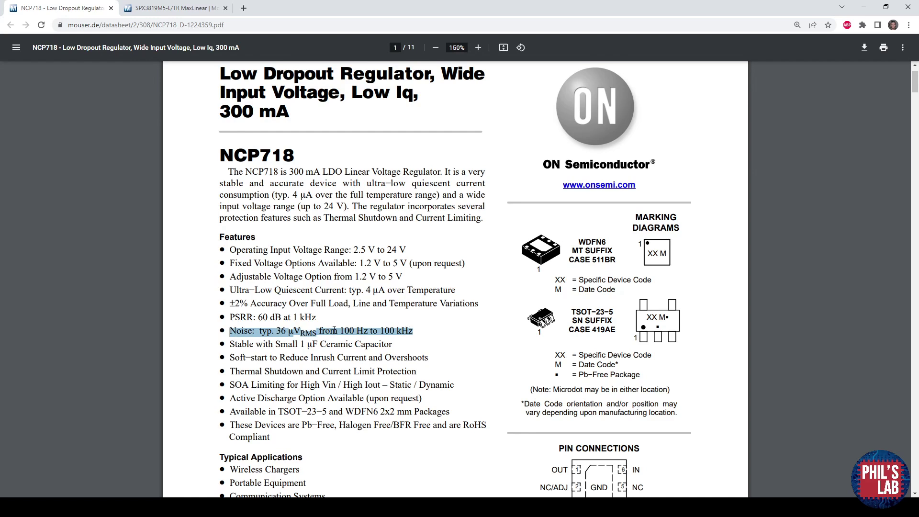
click(351, 332)
drag(414, 331, 282, 332)
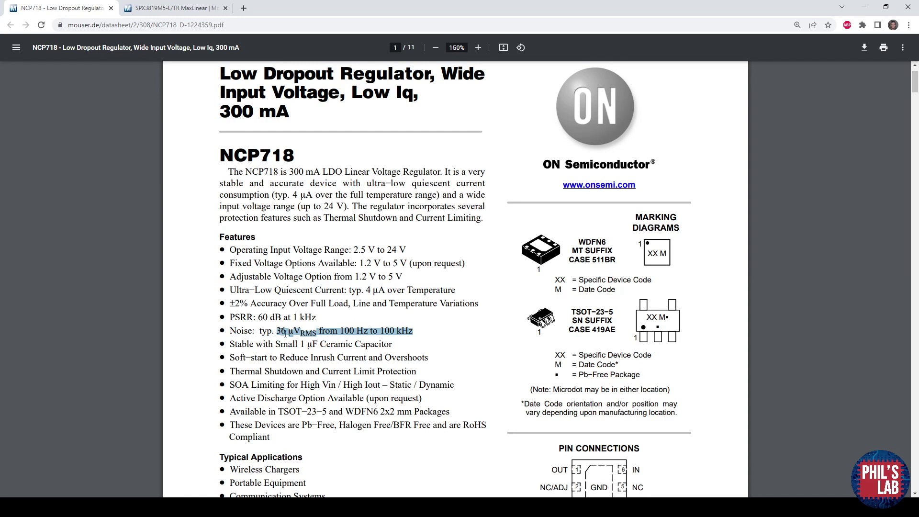
click(339, 325)
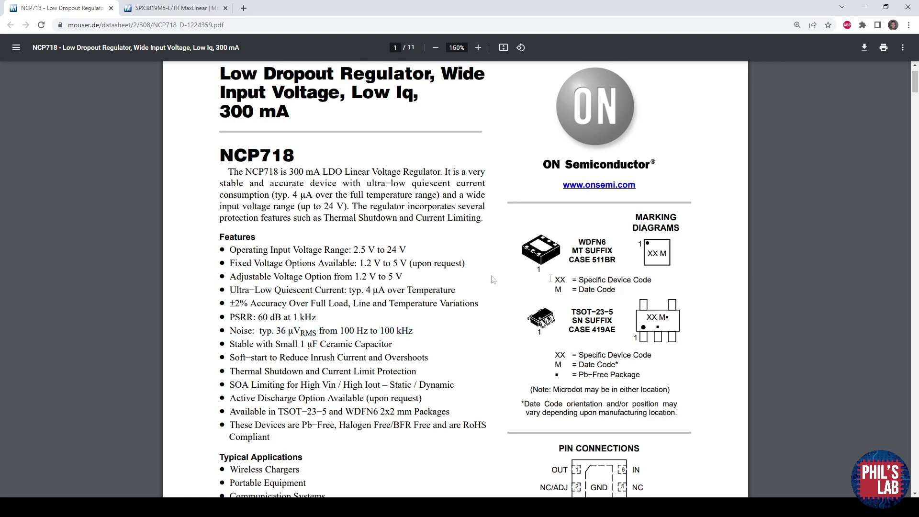
drag(321, 315, 235, 319)
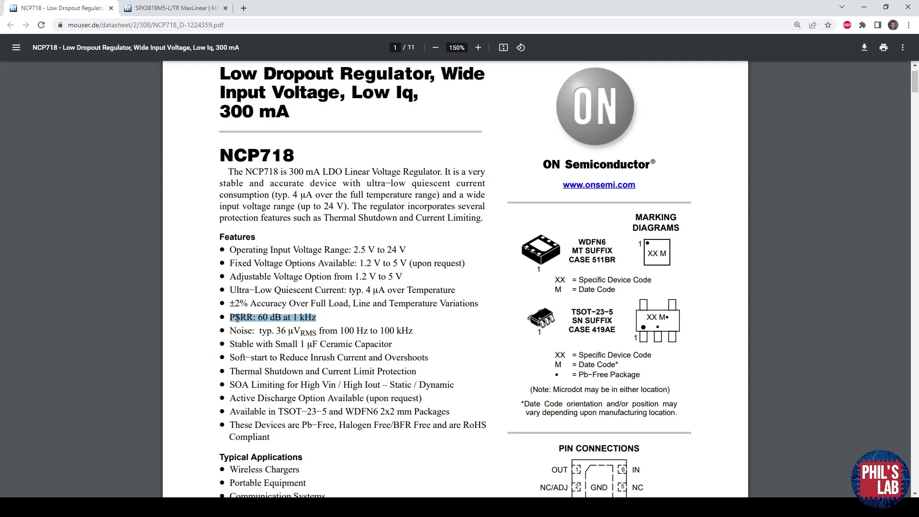
click(368, 330)
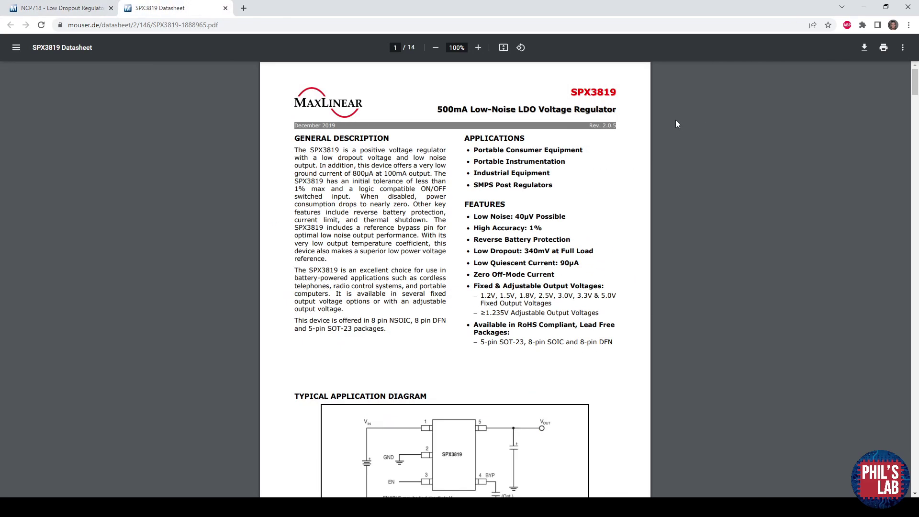
Select the SPX3819's '40μV Possible' noise claim and review the page at 150%, then return to NCP718.
scroll(545, 182, down, 1)
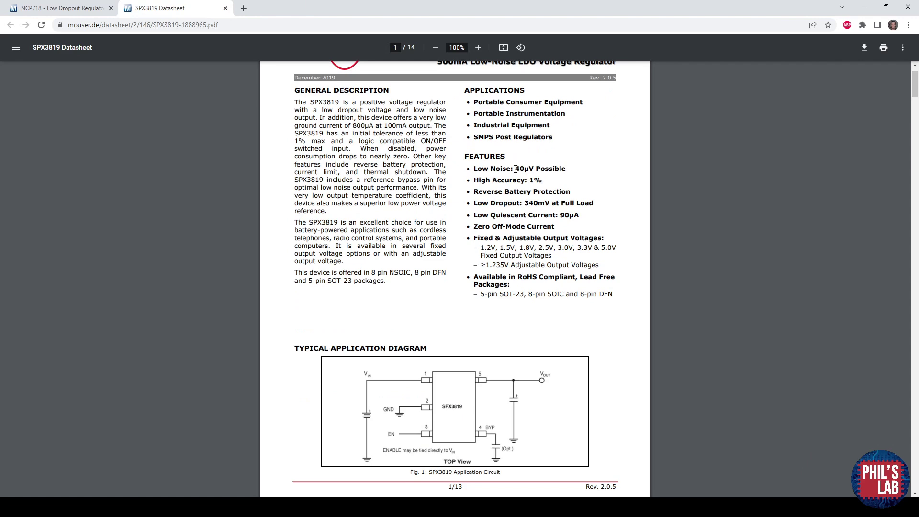
drag(515, 168, 565, 172)
scroll(565, 172, down, 1)
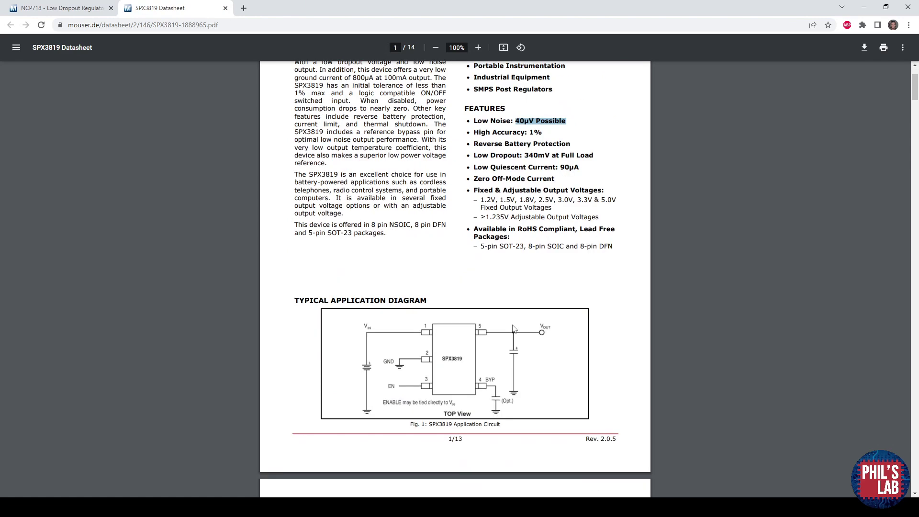
scroll(514, 329, up, 1)
scroll(514, 329, down, 2)
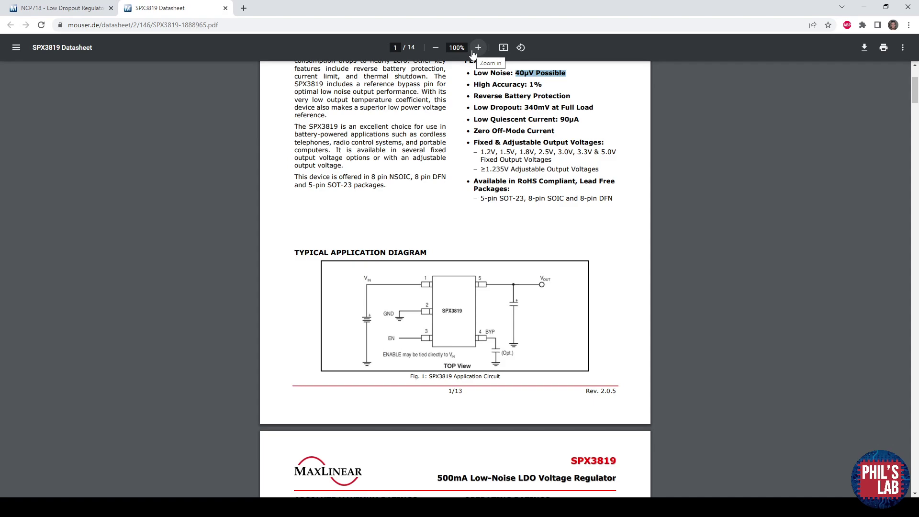
click(478, 47)
click(478, 47)
click(477, 48)
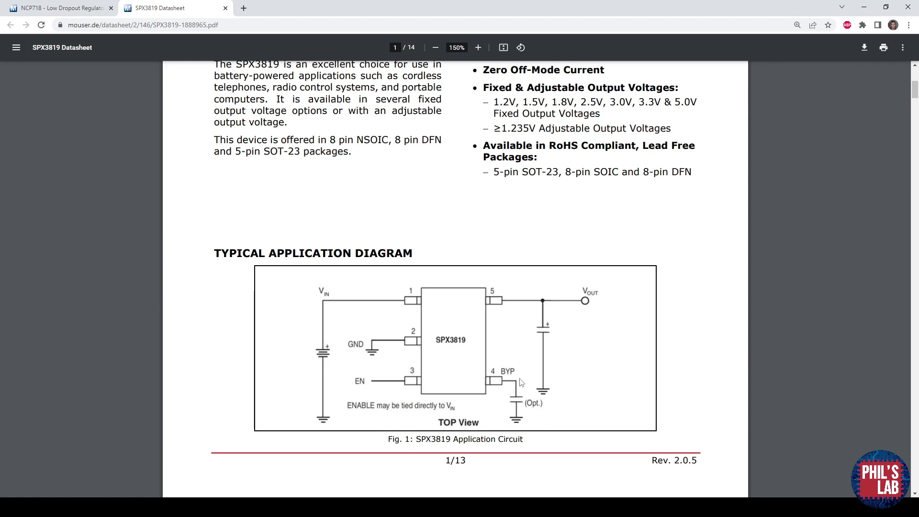
click(81, 7)
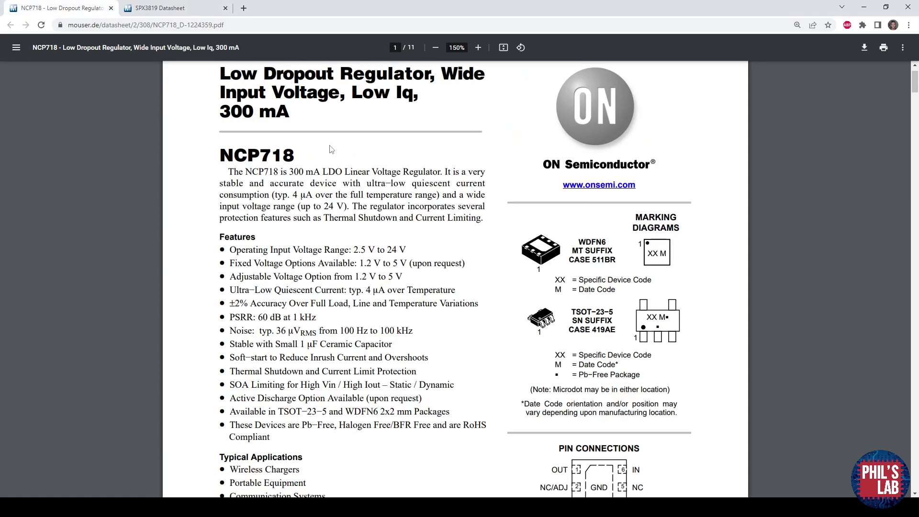
Select the NCP718 noise spec and the TLV320 part name on Mouser, then open the TI datasheet.
double_click(268, 330)
drag(268, 330, 434, 338)
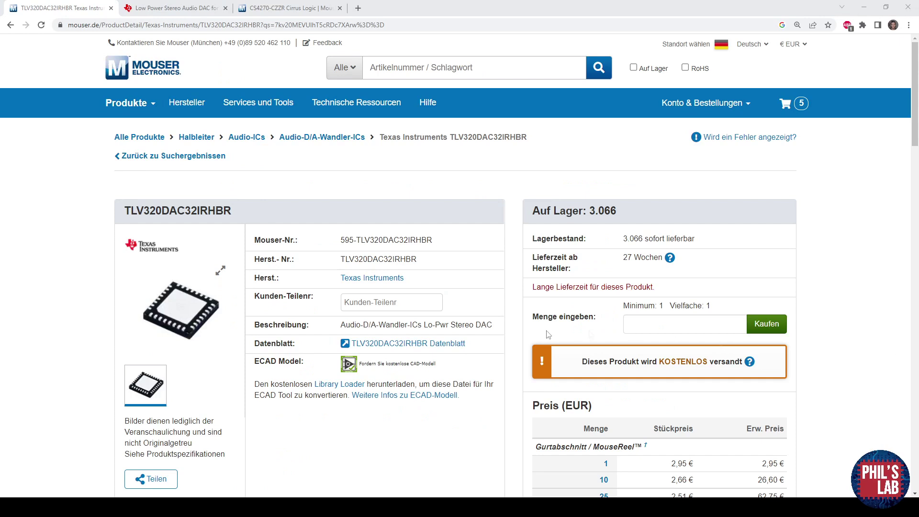
click(127, 211)
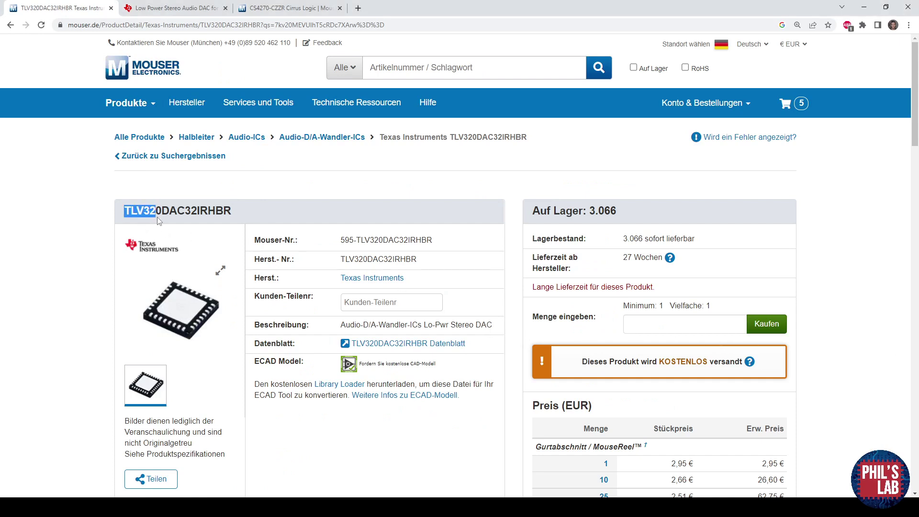
drag(159, 220, 163, 221)
click(188, 8)
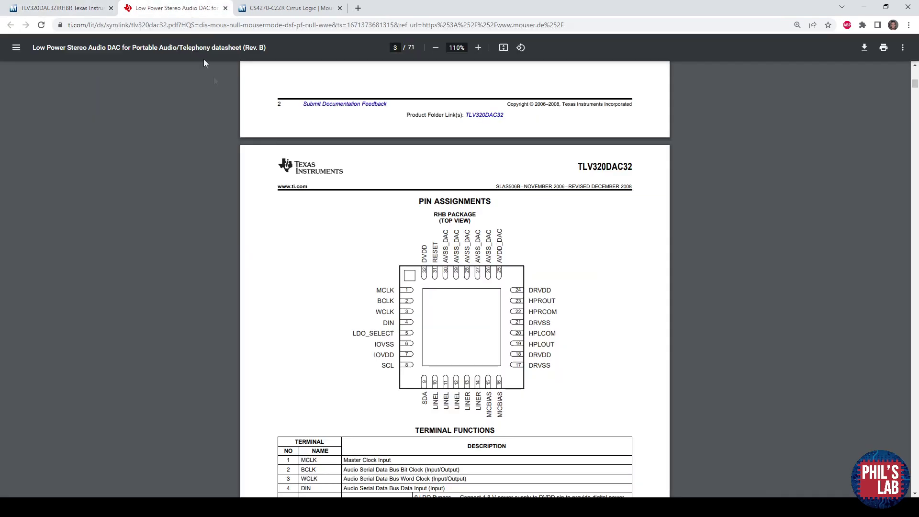
Zoom the TLV320DAC32 pin assignments page to 150% and scroll through the pin diagram.
click(478, 47)
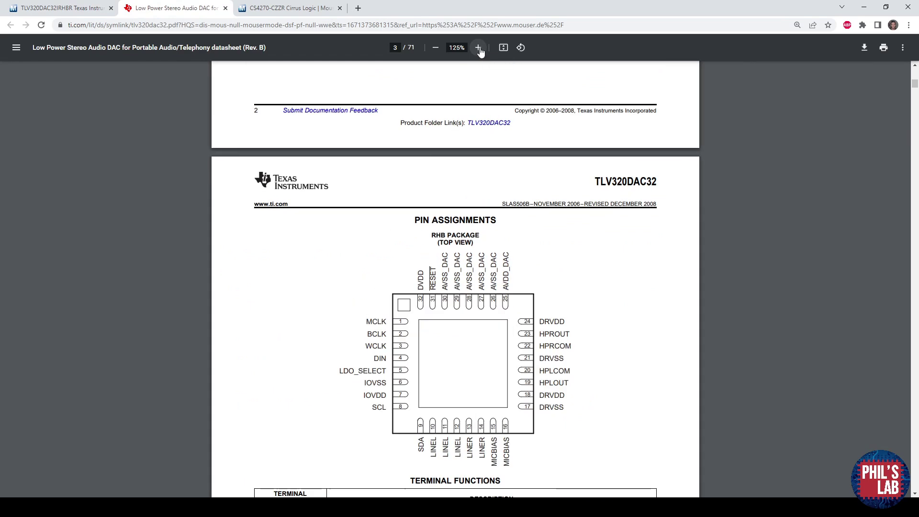
click(478, 47)
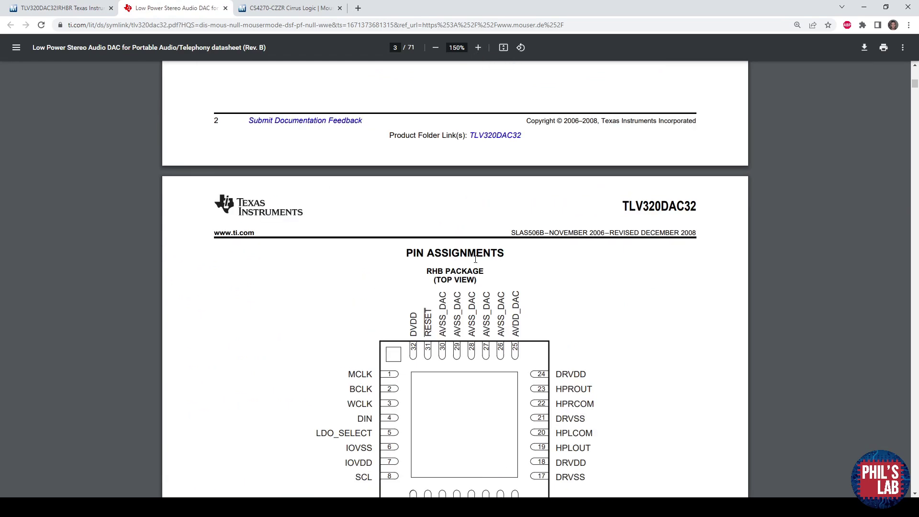
scroll(423, 300, down, 1)
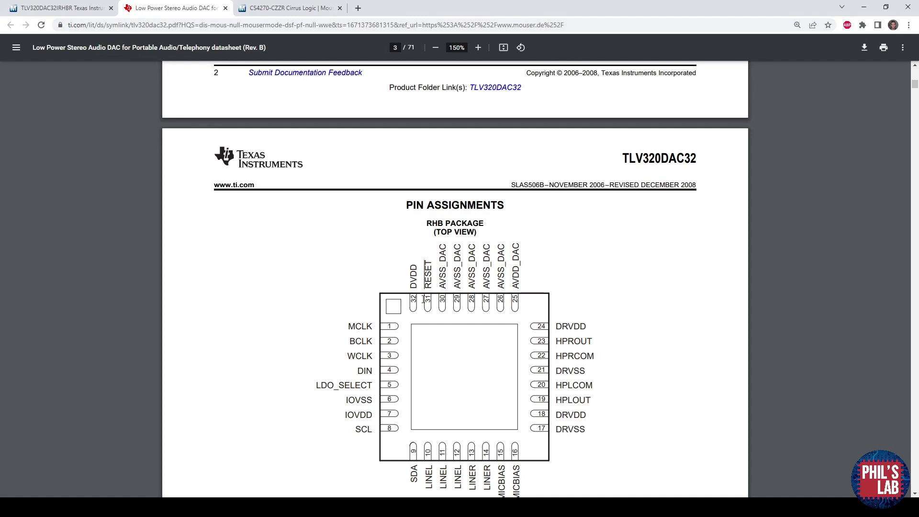
scroll(646, 166, down, 1)
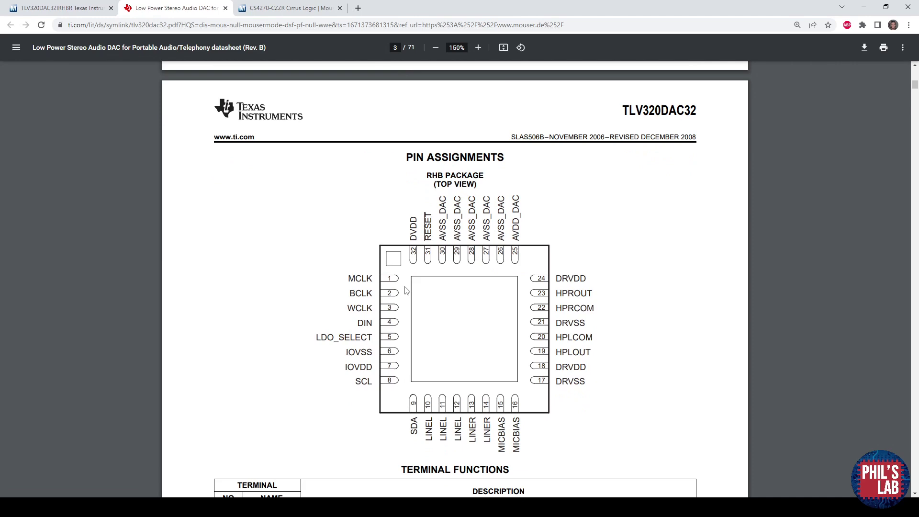
scroll(423, 318, down, 1)
ctrl+scroll(383, 297, up, 3)
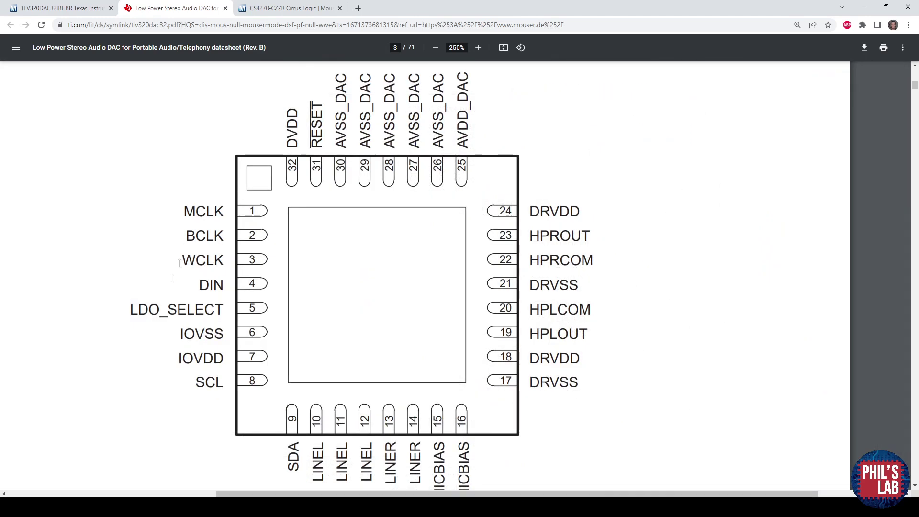
scroll(237, 428, down, 1)
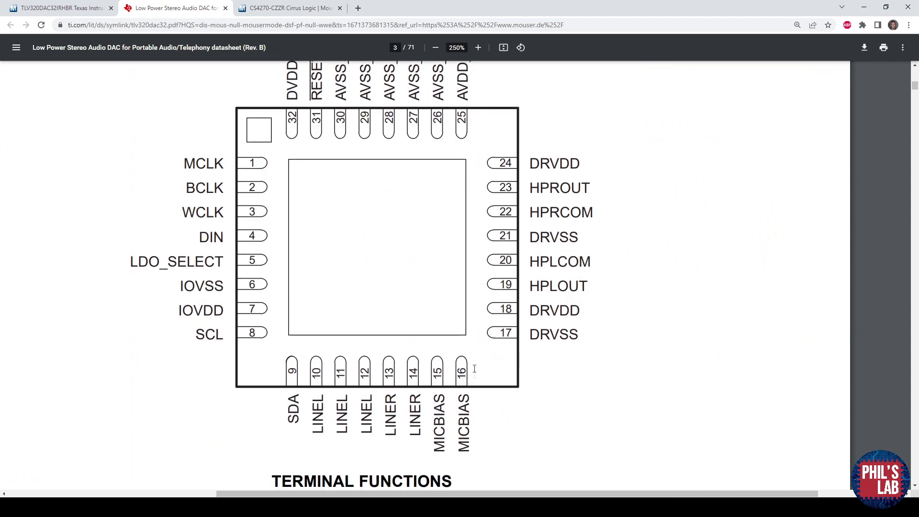
scroll(472, 372, up, 1)
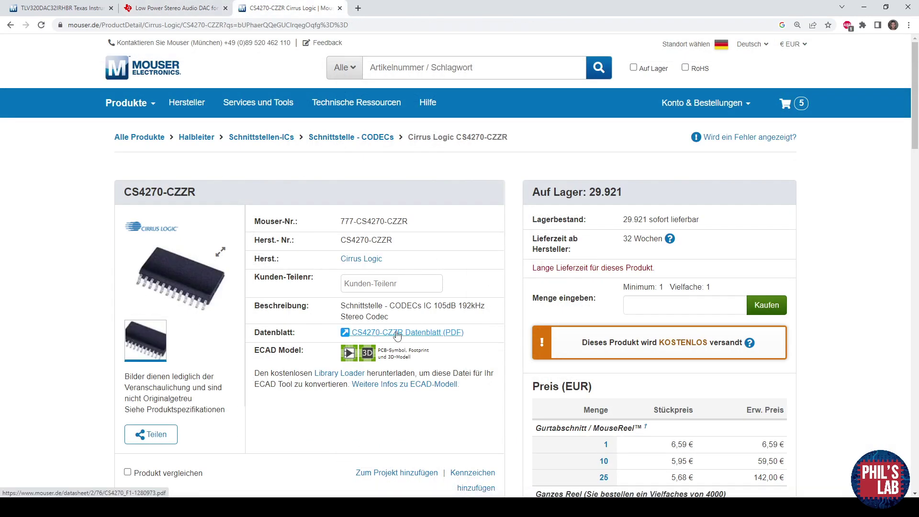
Open the CS4270-CZZR datasheet PDF from the Mouser product page.
click(398, 335)
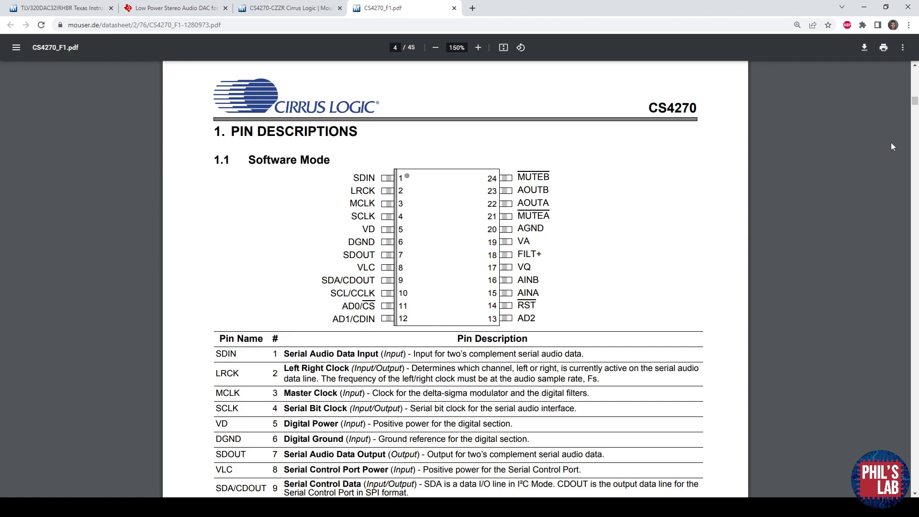
Scroll back to the top of the CS4270 datasheet.
drag(915, 102, 915, 74)
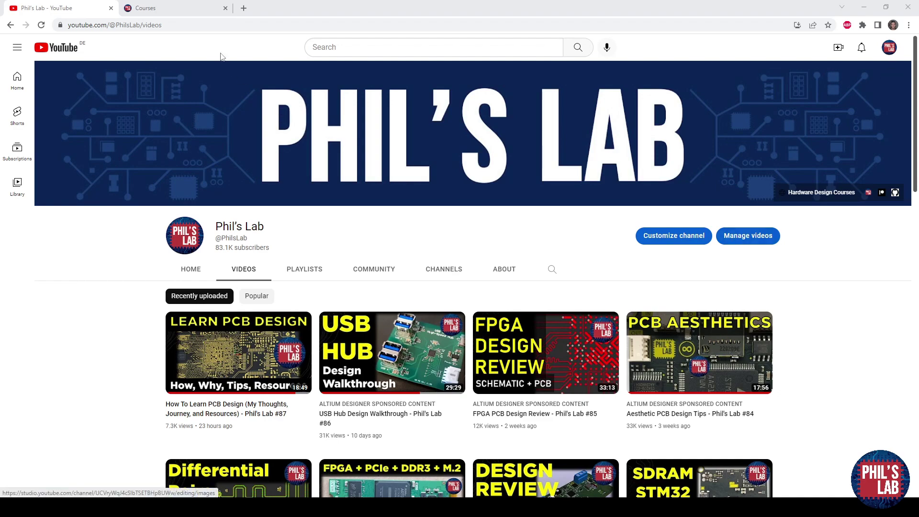
click(199, 8)
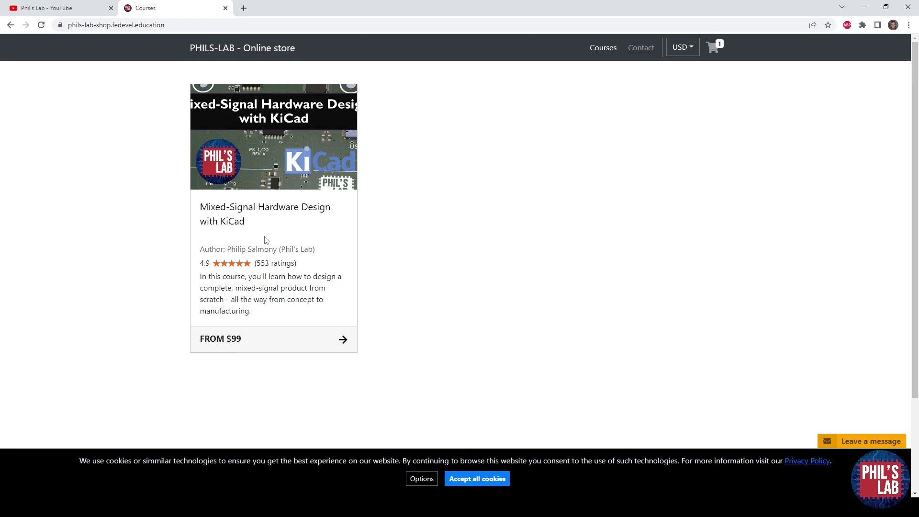
key(ctrl+shift+Tab)
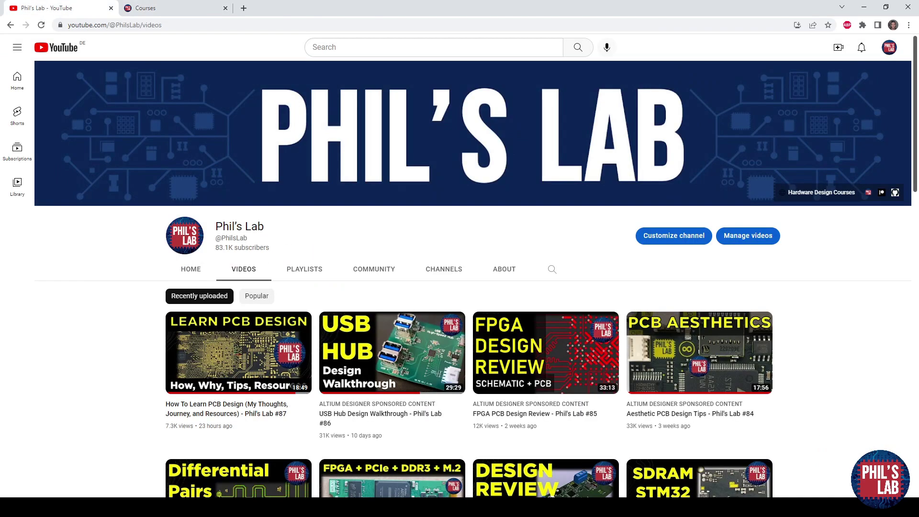